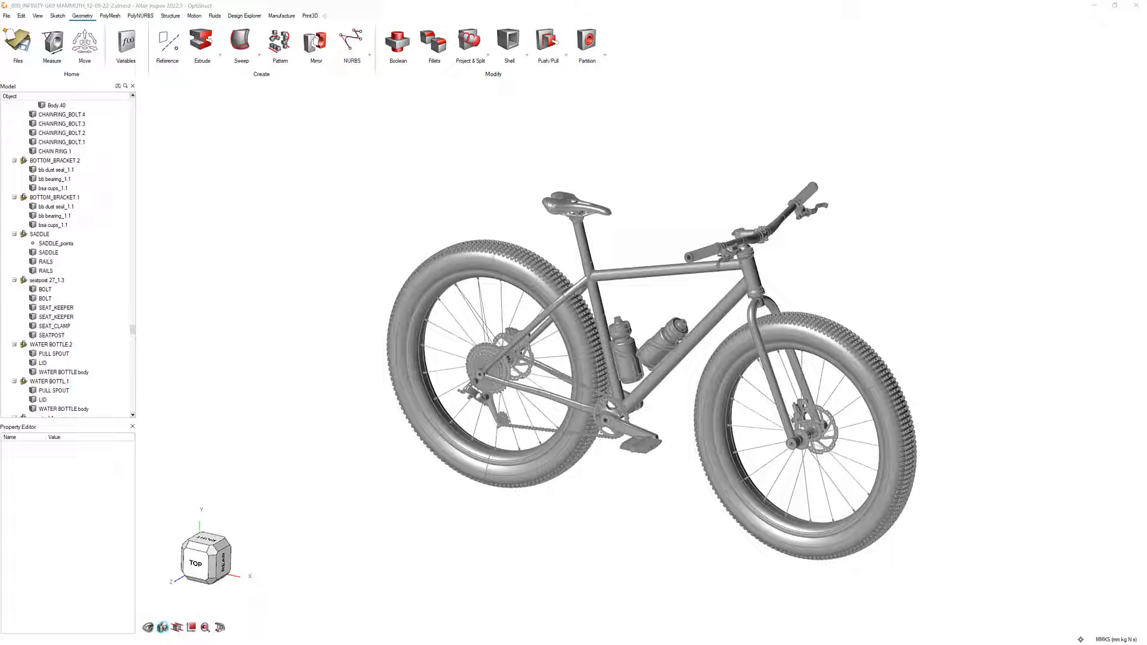
pyautogui.scroll(5, 656, 478)
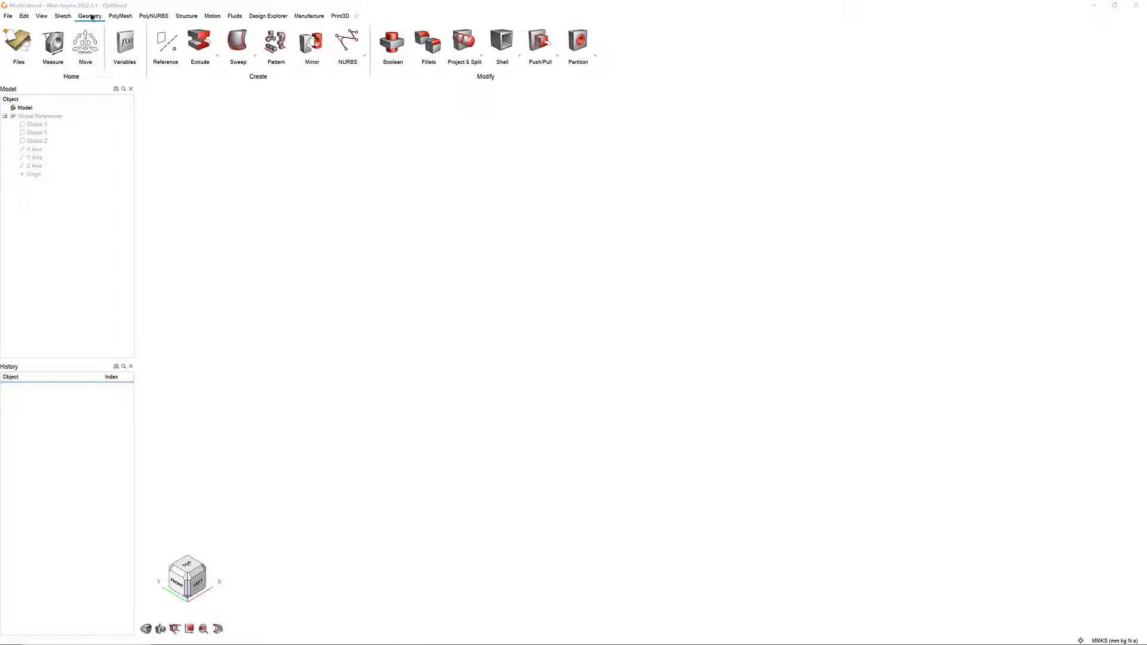
# Create a reference plane offset 76 mm from the global Y plane.
pyautogui.click(160, 43)
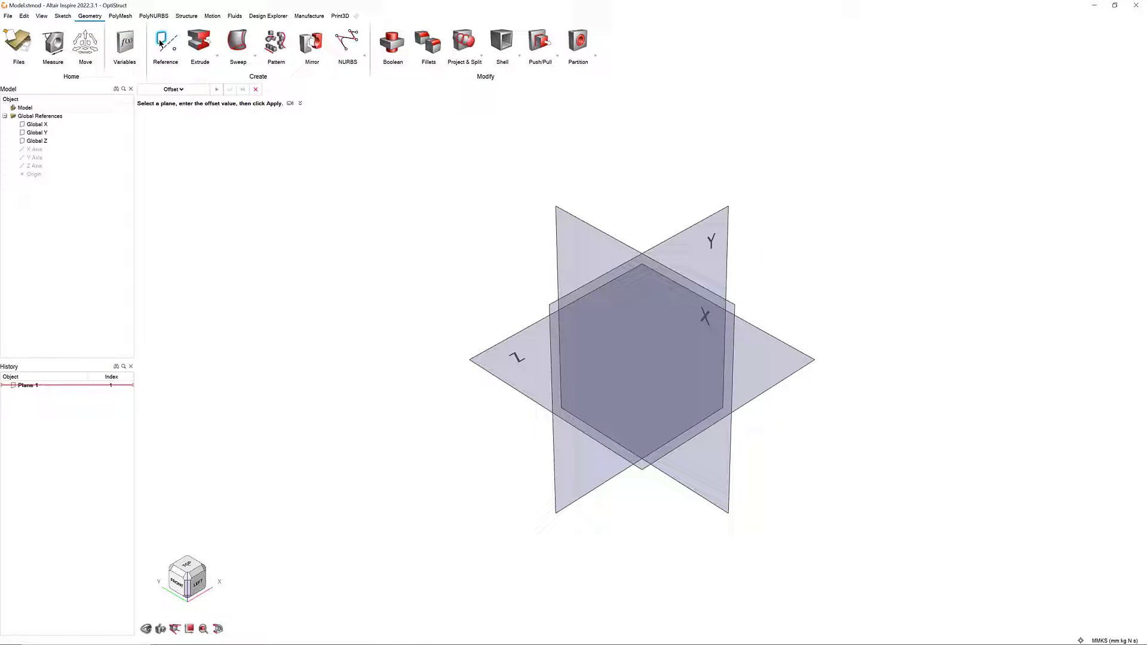
pyautogui.click(703, 242)
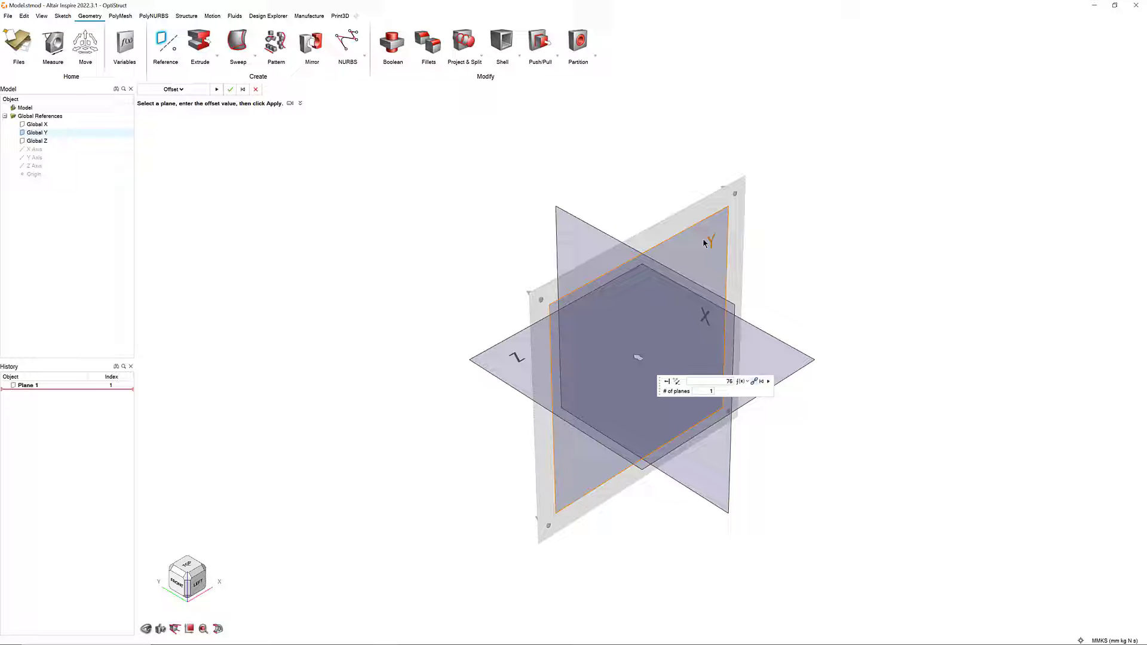
pyautogui.write('76mm')
pyautogui.press('Return')
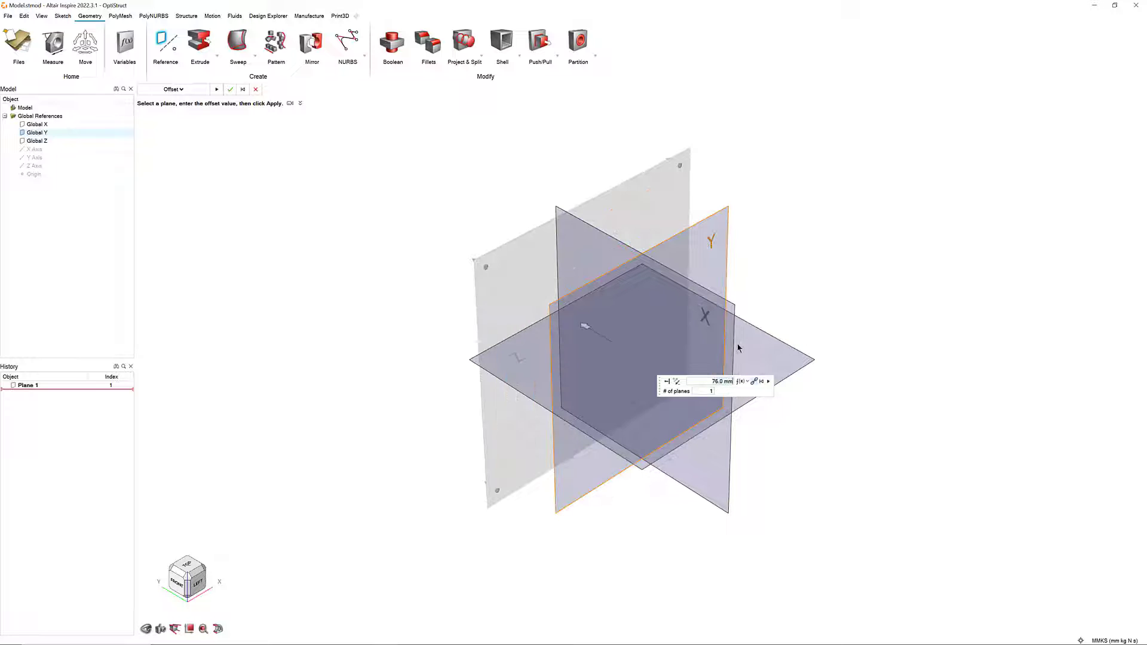
pyautogui.click(768, 382)
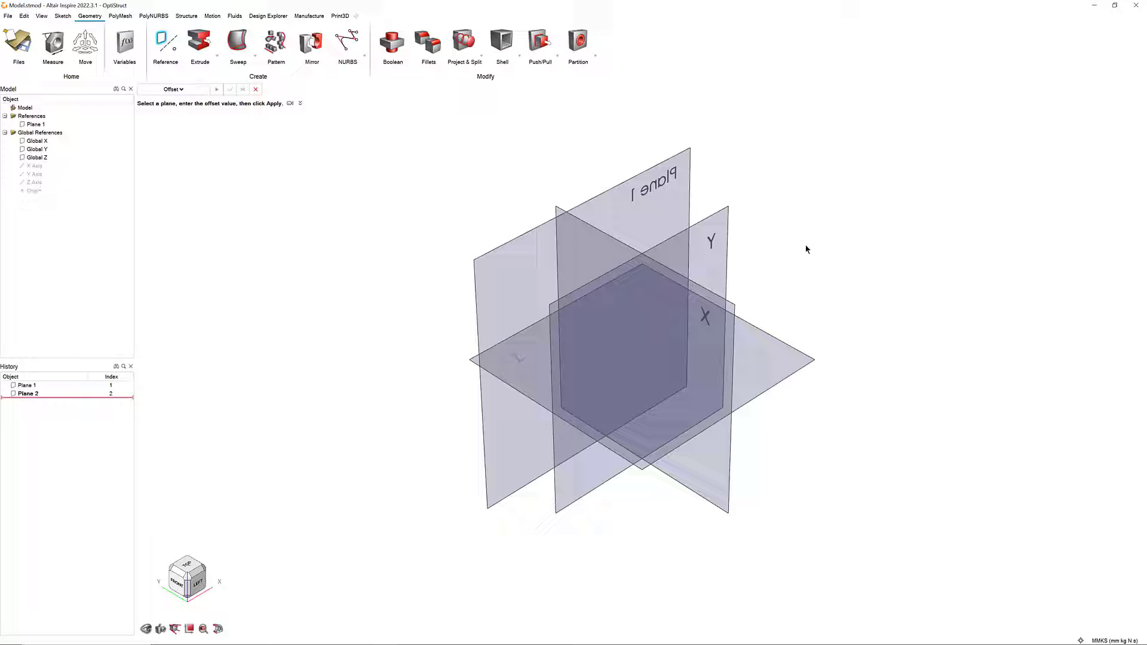
pyautogui.moveTo(805, 249); pyautogui.dragTo(765, 246, button='right')
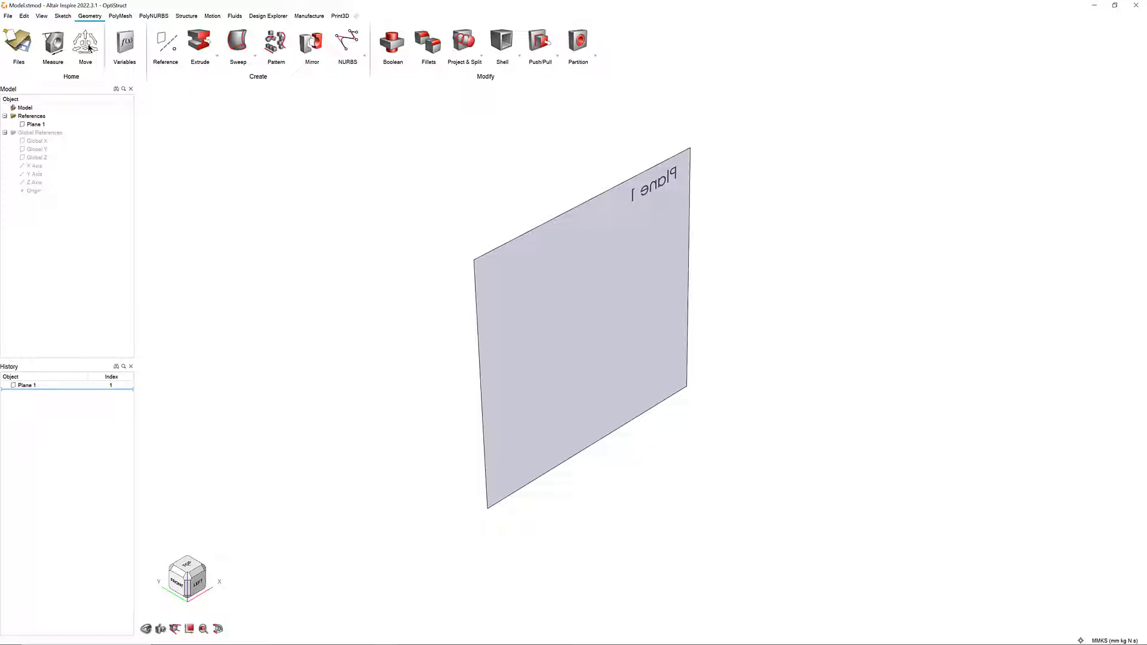
# On the offset plane, sketch a closed tapered outline of two lines, a large arc and a tangent small arc about 31 mm in radius.
pyautogui.click(63, 15)
pyautogui.click(166, 42)
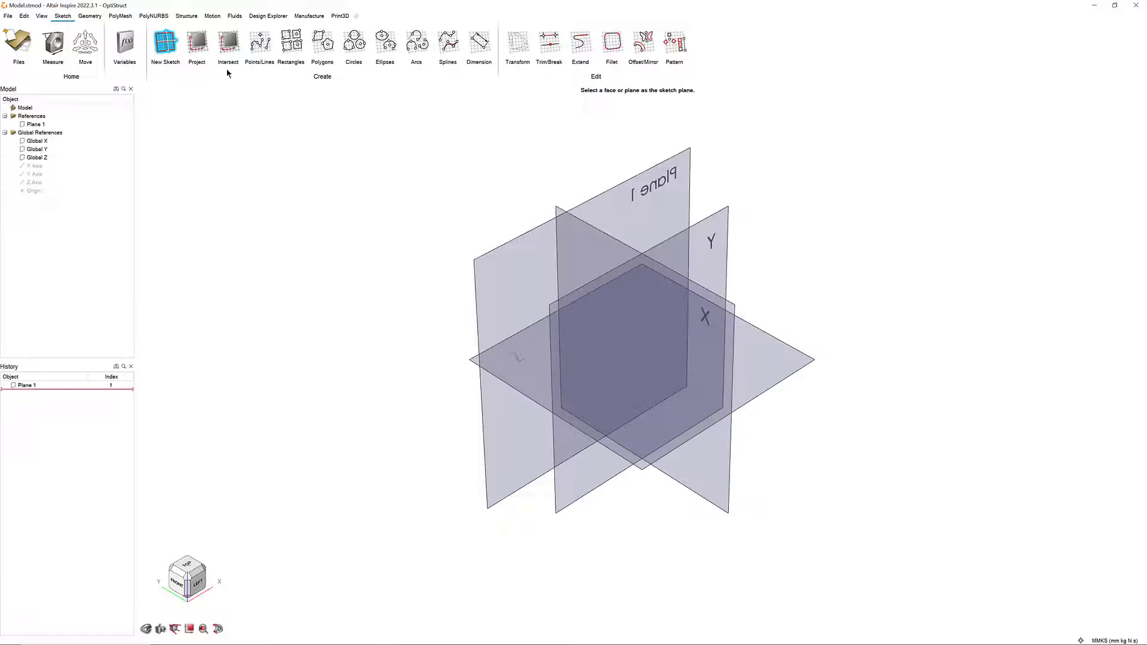
pyautogui.click(682, 197)
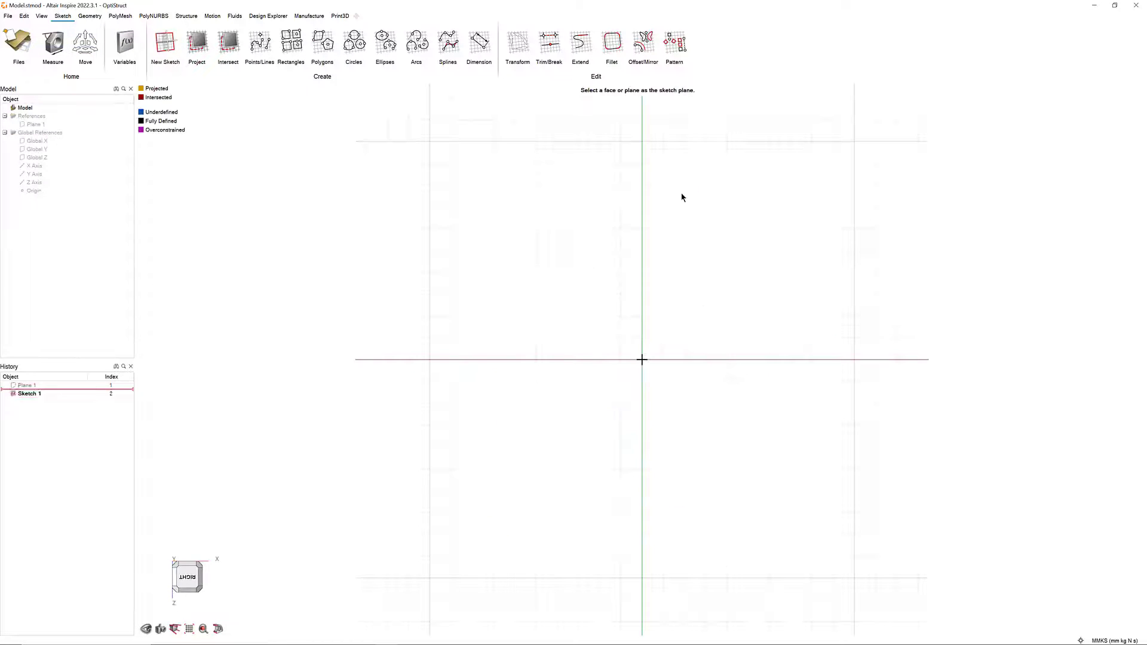
pyautogui.click(260, 54)
pyautogui.click(642, 250)
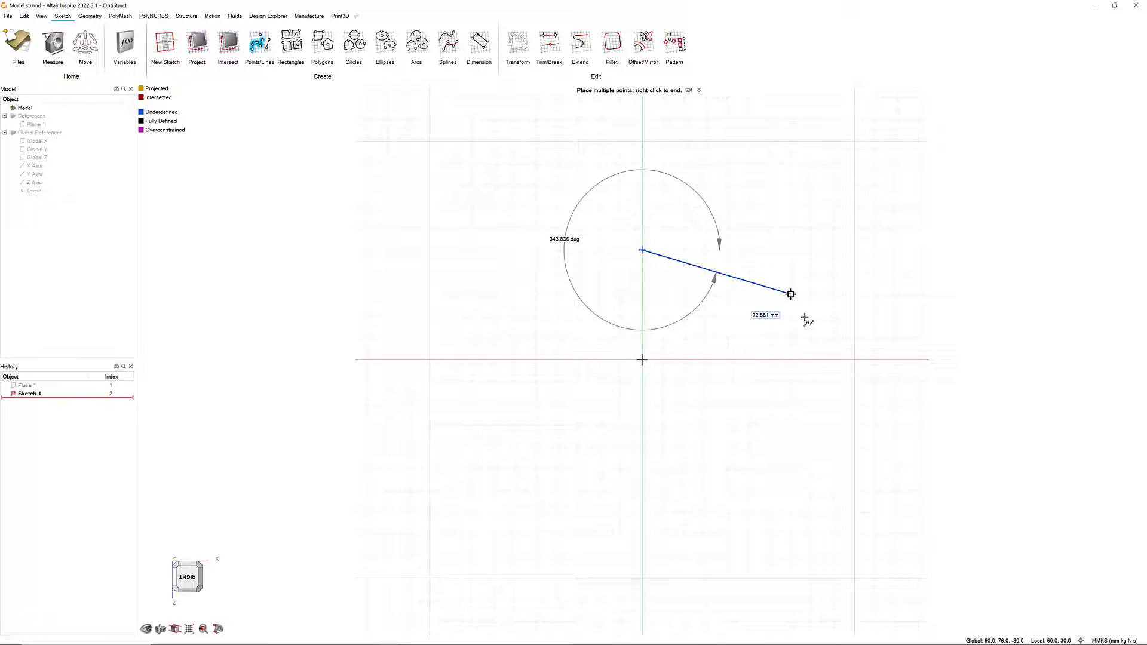
pyautogui.click(876, 294)
pyautogui.press('shift')
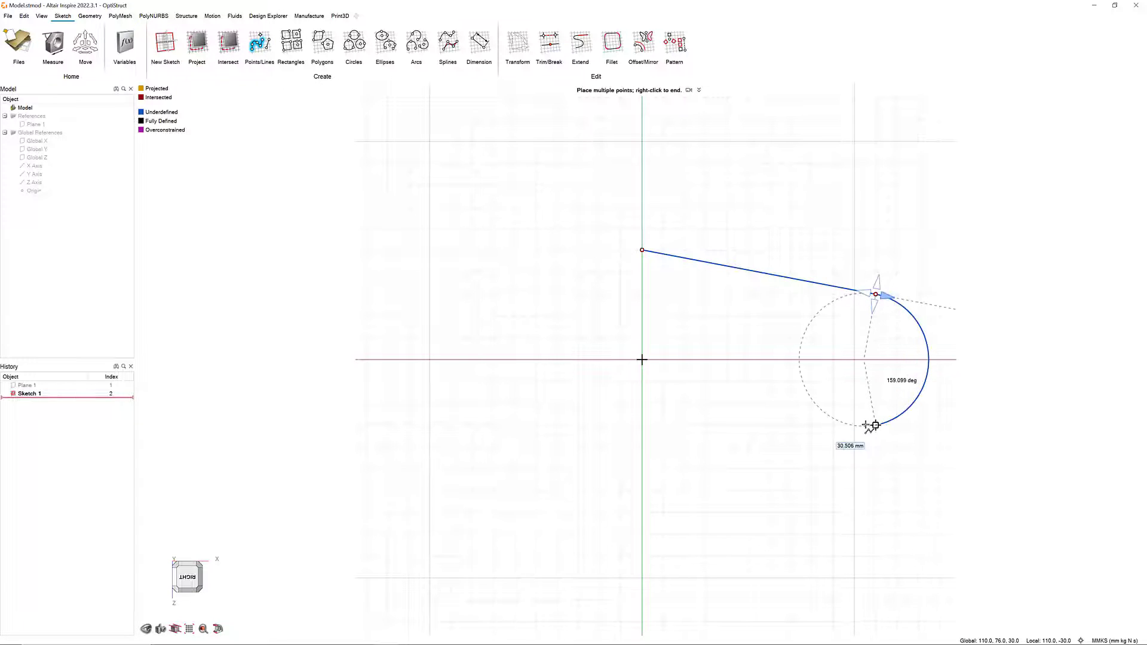
pyautogui.click(867, 426)
pyautogui.click(641, 469)
pyautogui.press('shift')
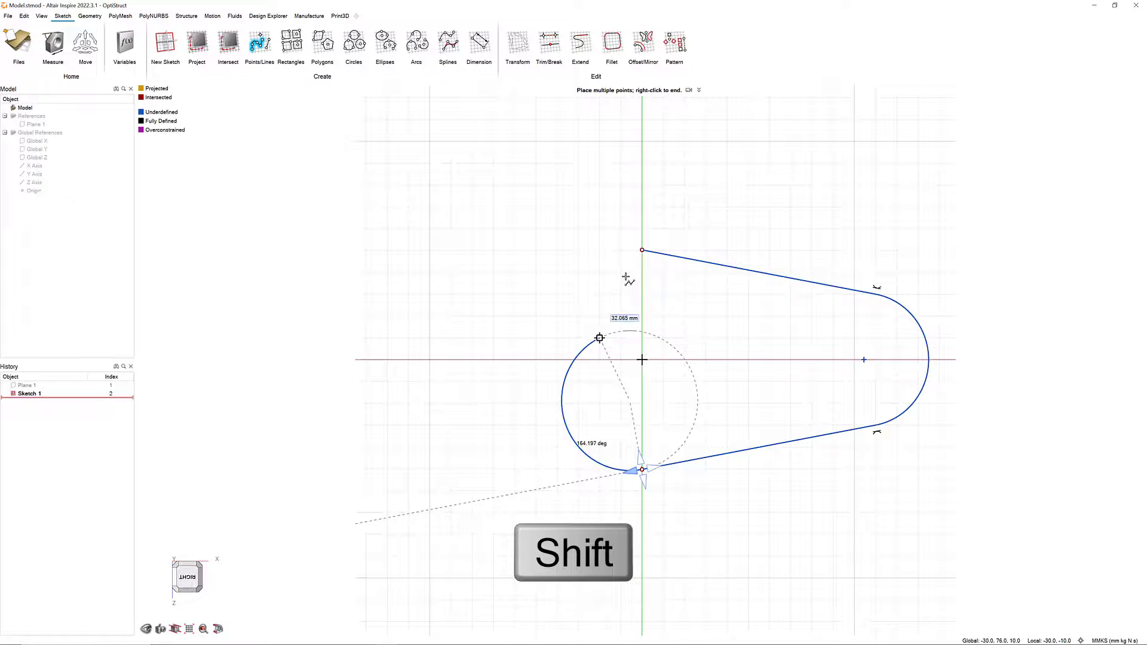
pyautogui.click(642, 250)
pyautogui.rightClick(658, 218)
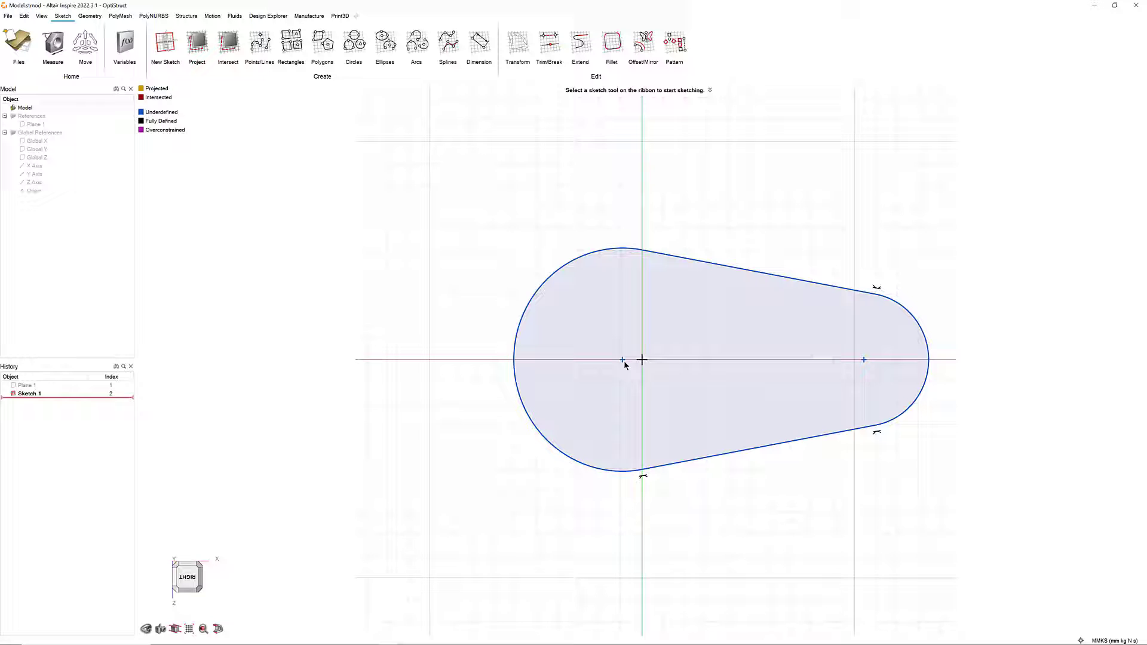
# Place the large arc's centre on the sketch origin and constrain the small arc's centre to be horizontally aligned with it.
pyautogui.moveTo(622, 361); pyautogui.dragTo(643, 360)
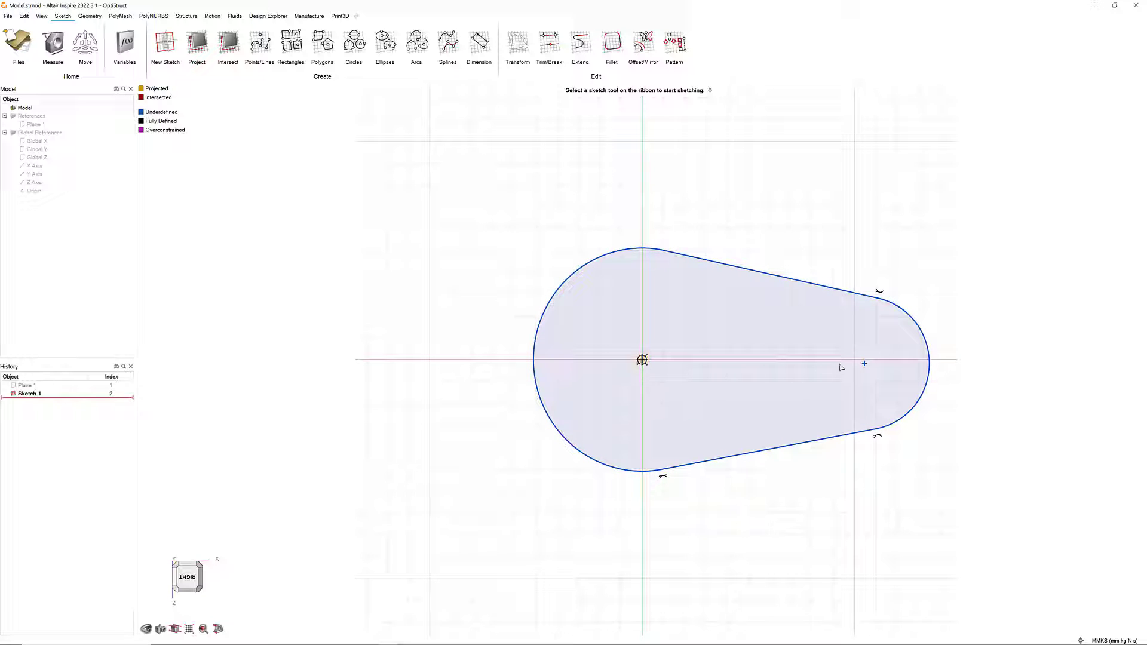
pyautogui.moveTo(865, 364); pyautogui.dragTo(865, 360)
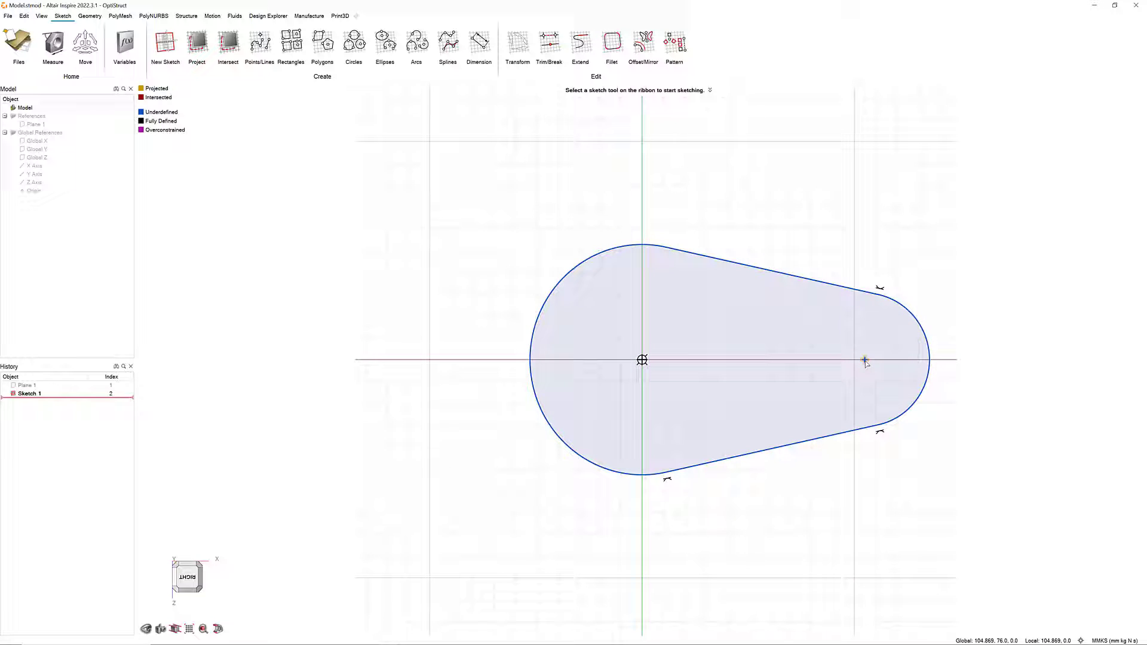
pyautogui.click(865, 360)
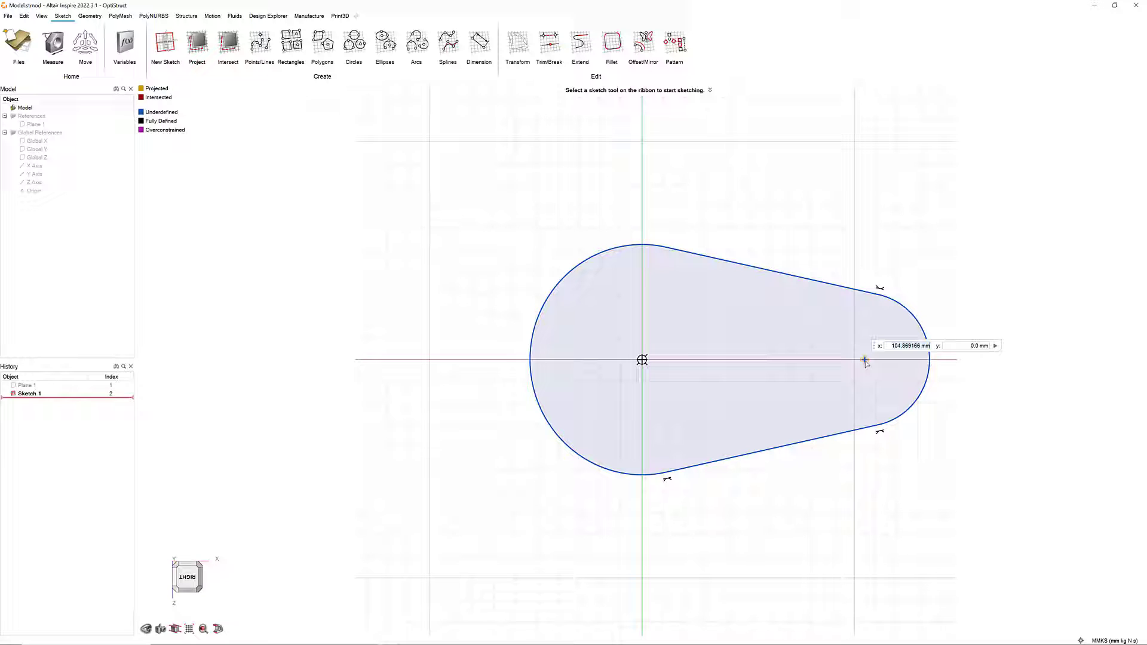
pyautogui.click(719, 232)
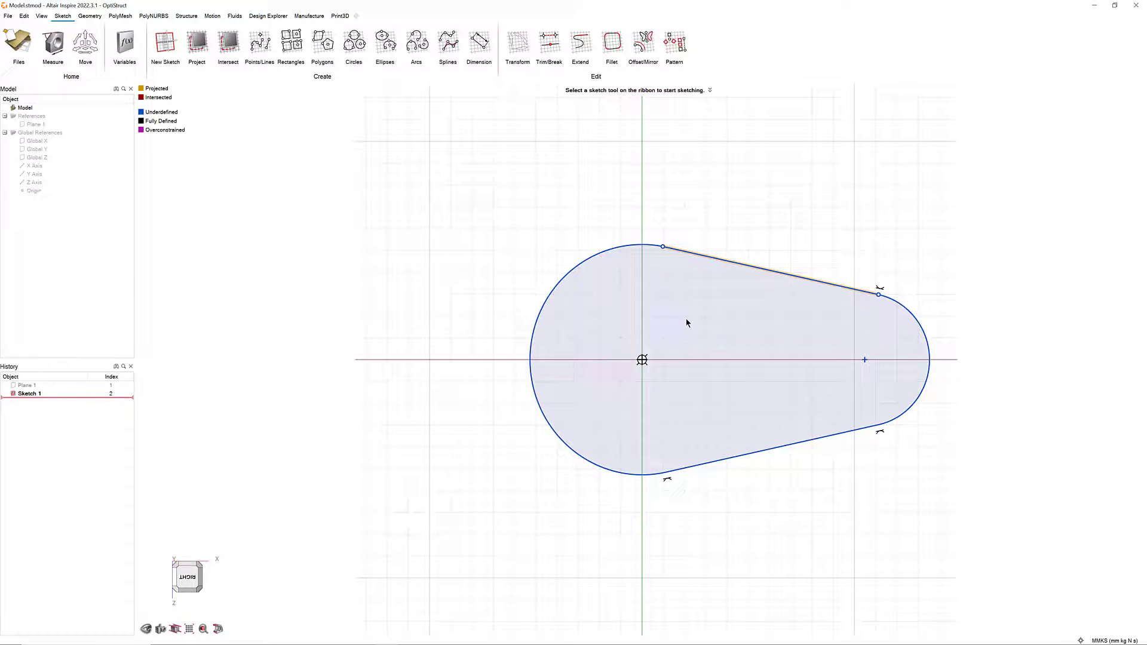
pyautogui.keyDown('ctrl'); pyautogui.click(870, 362); pyautogui.keyUp('ctrl')
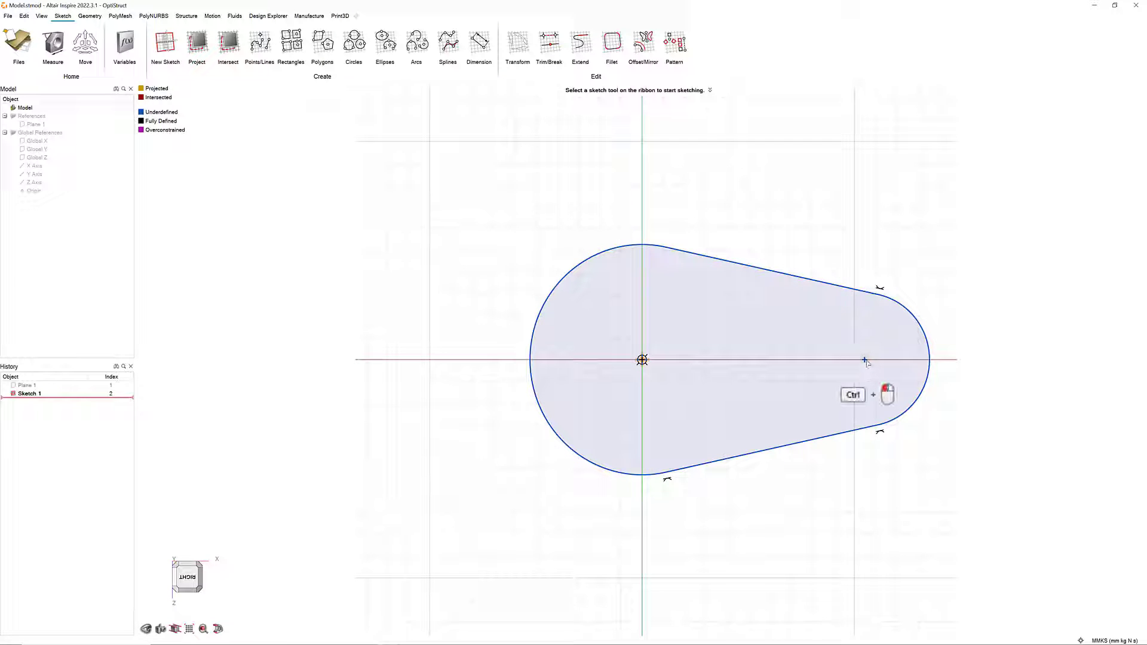
pyautogui.rightClick(865, 361)
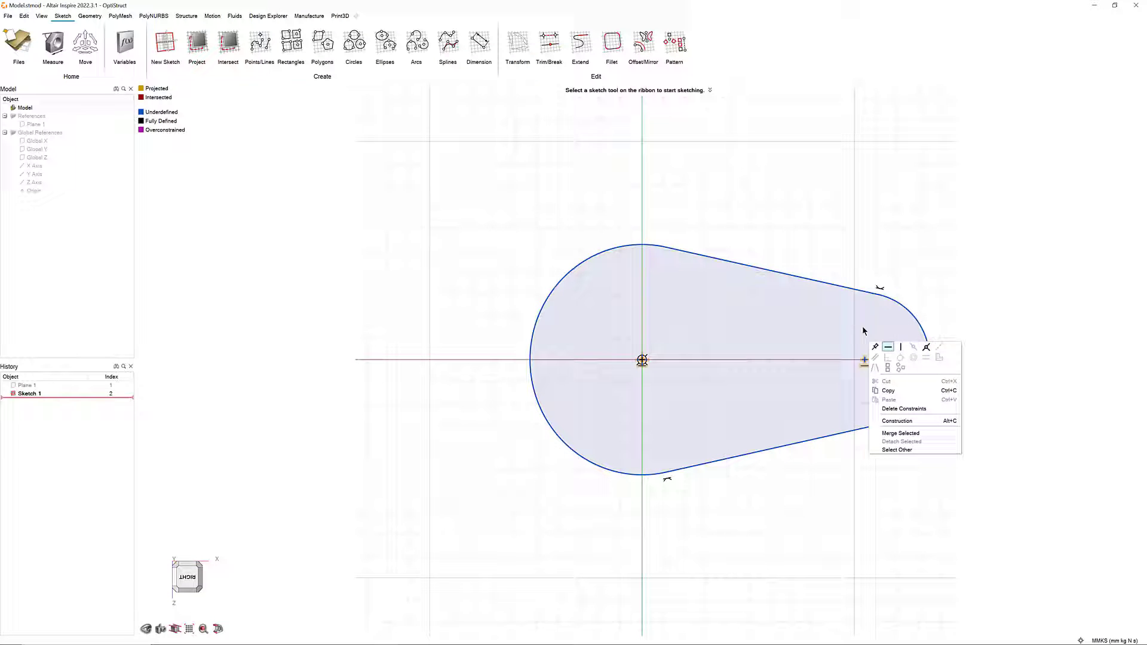
pyautogui.click(835, 269)
# Add a tangent constraint between the large arc and the upper line of the outline.
pyautogui.keyDown('ctrl'); pyautogui.click(555, 310); pyautogui.keyUp('ctrl')
pyautogui.keyDown('ctrl'); pyautogui.click(737, 265); pyautogui.keyUp('ctrl')
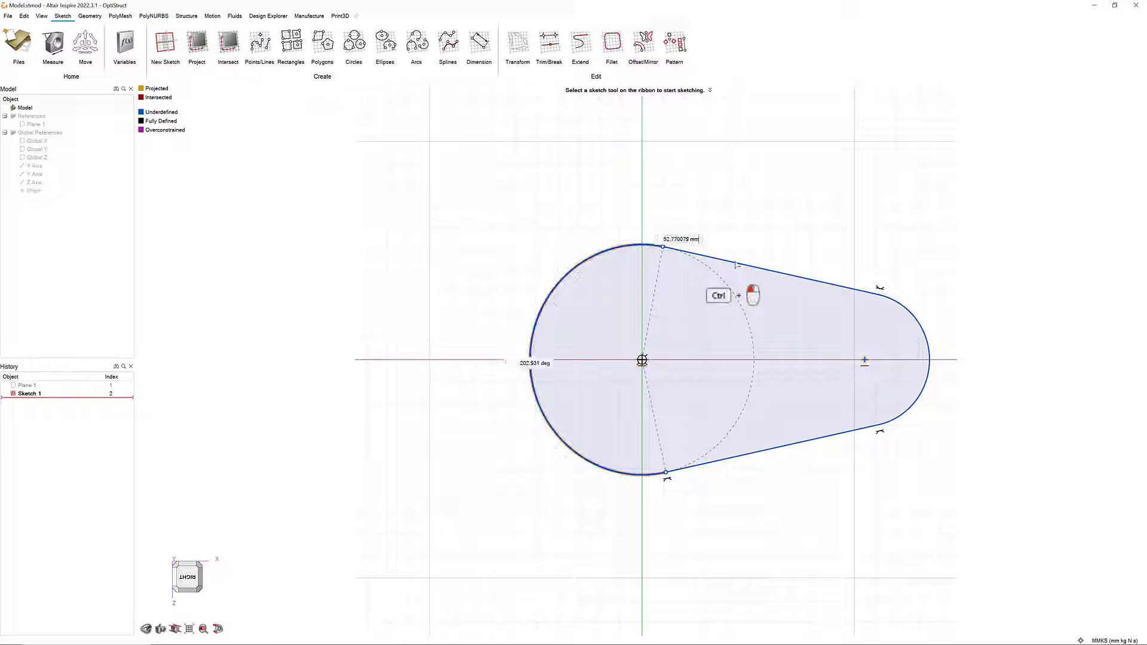
pyautogui.rightClick(741, 265)
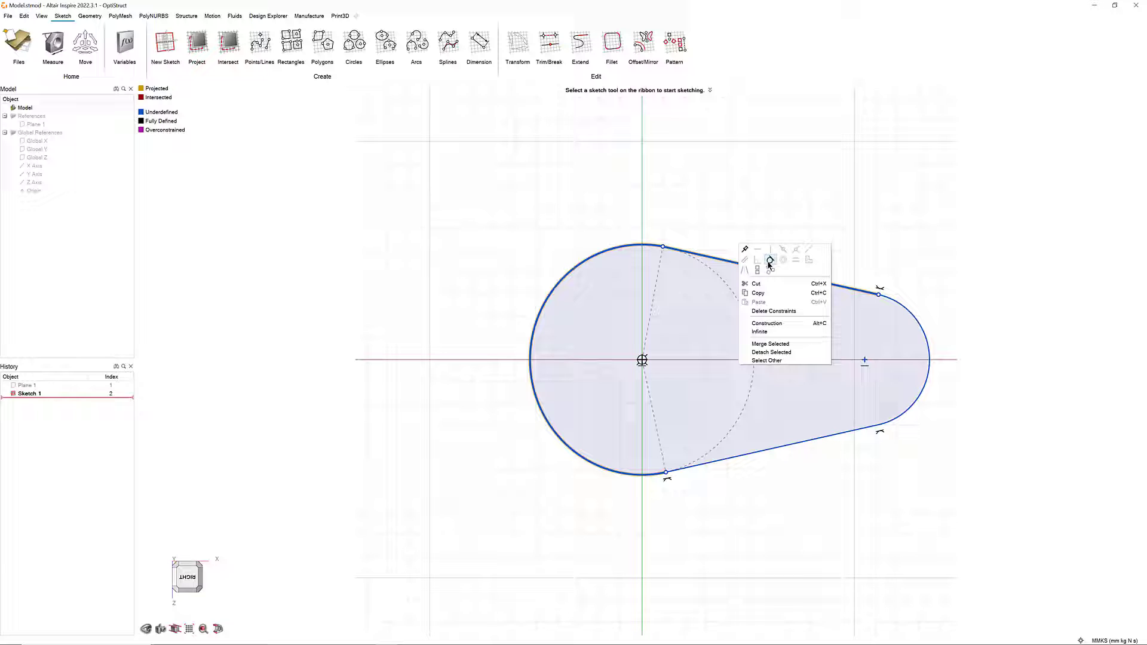
pyautogui.click(769, 261)
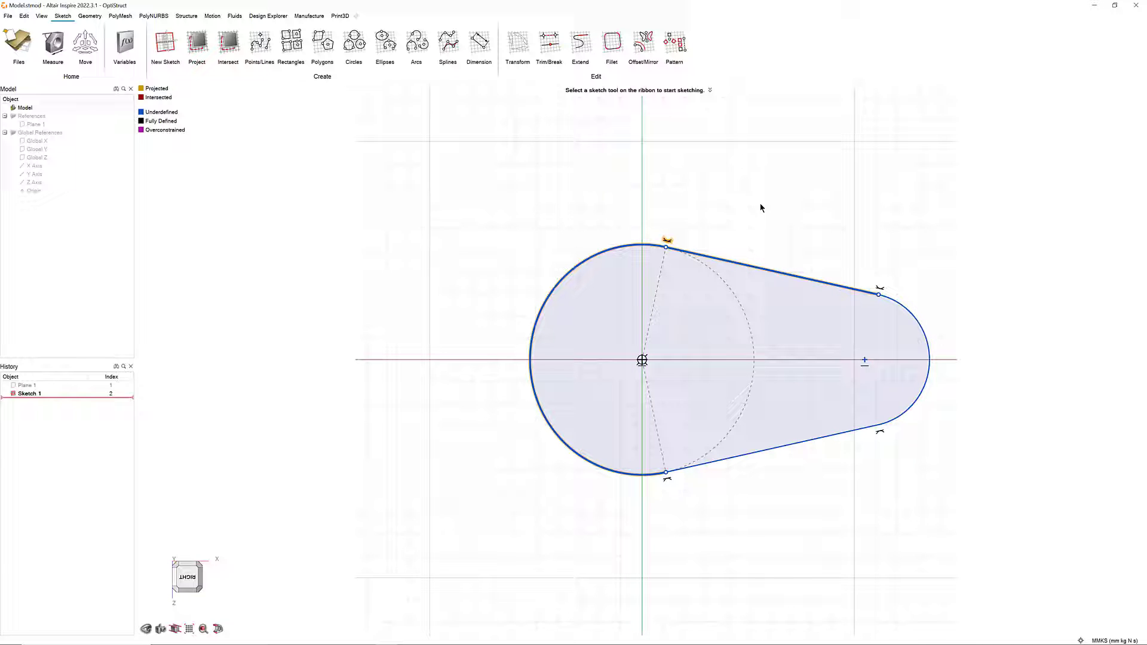
# Dimension the radius of the large arc centred on the origin as 25 mm.
pyautogui.click(470, 42)
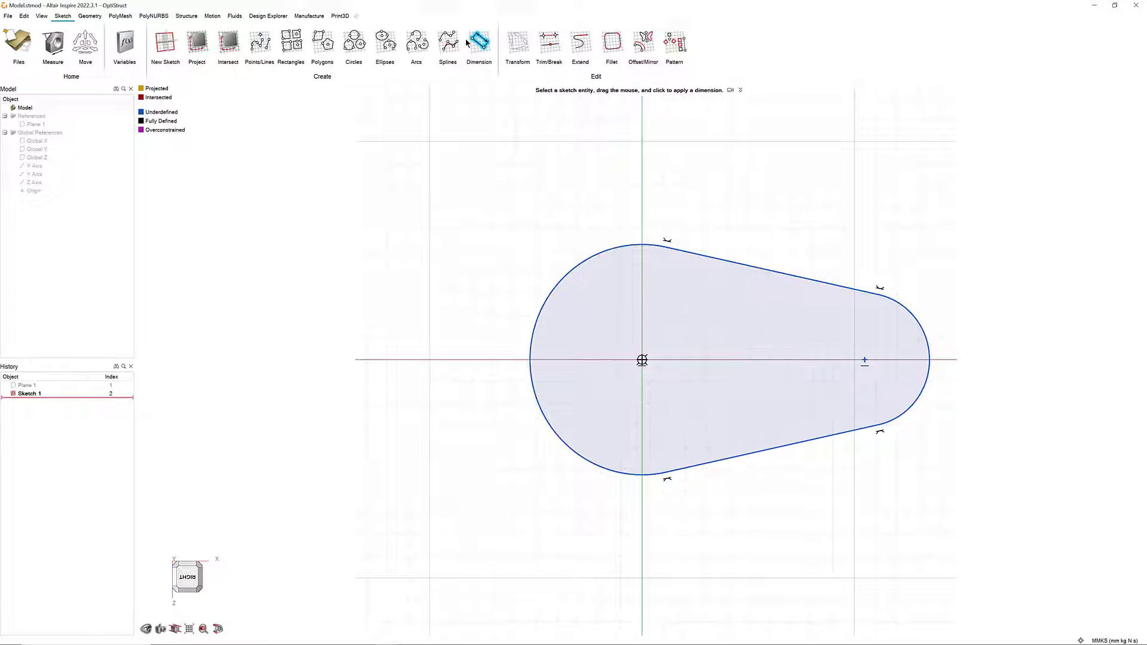
pyautogui.click(577, 273)
pyautogui.click(561, 336)
pyautogui.click(563, 323)
pyautogui.write('2')
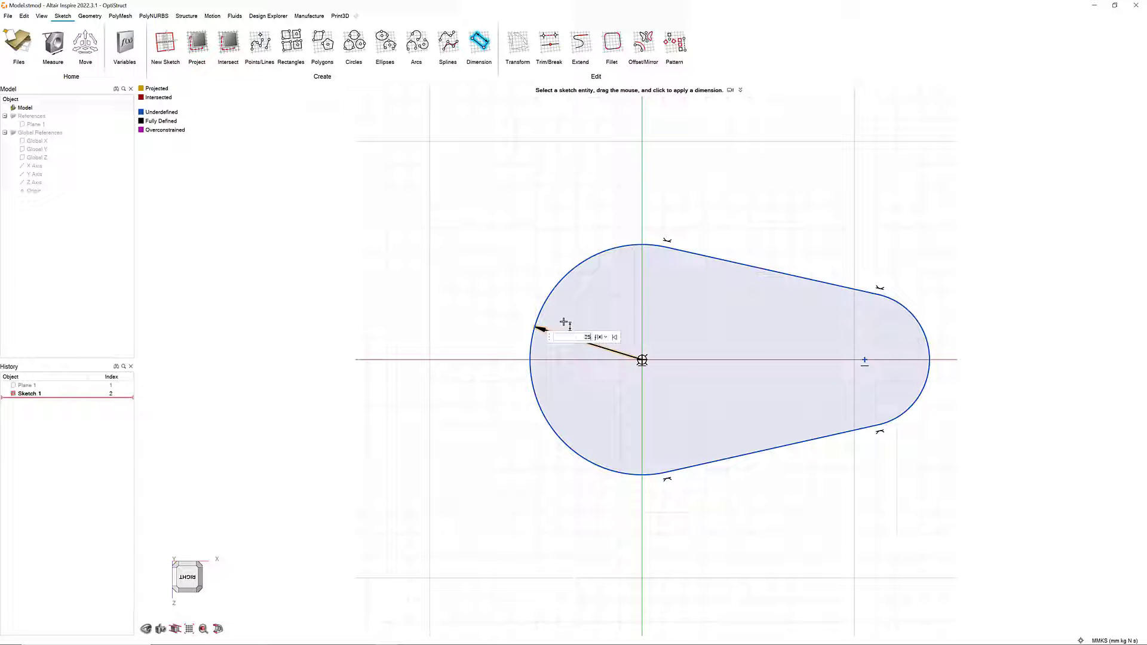
pyautogui.write('5')
pyautogui.press('Return')
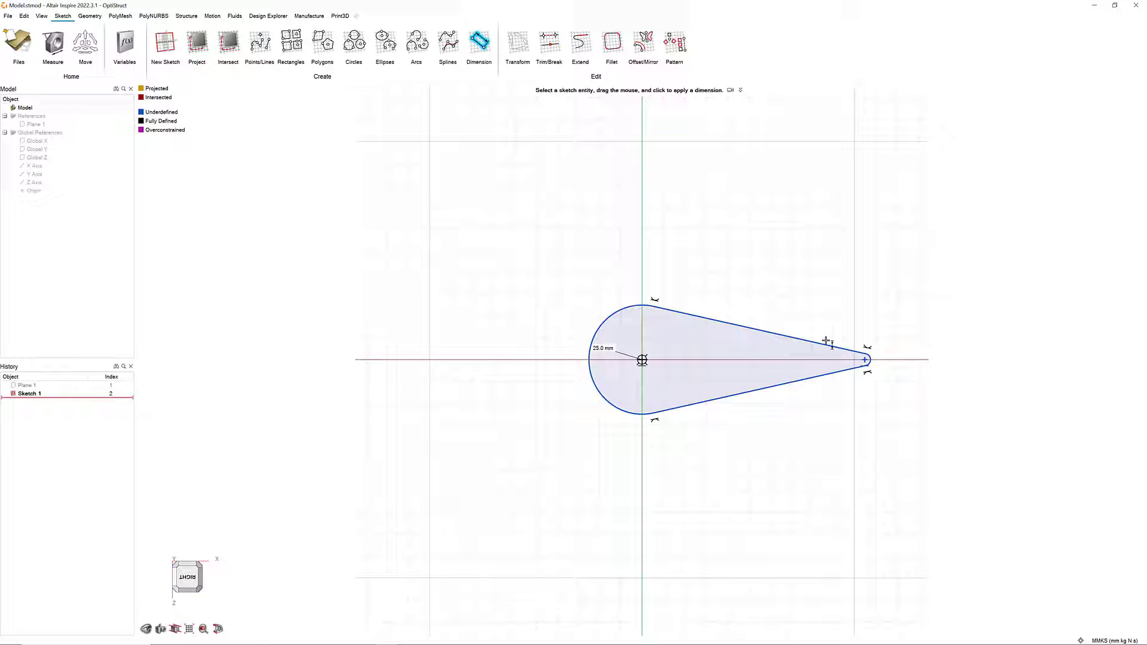
# Dimension the radius of the small end arc as 18 mm.
pyautogui.click(867, 359)
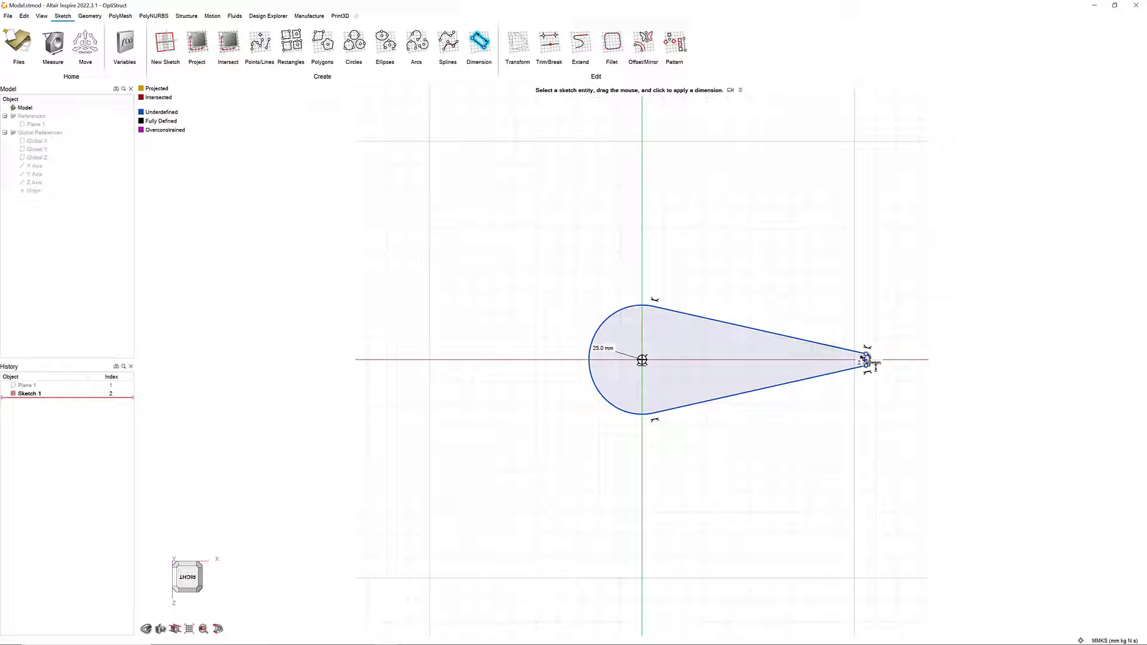
pyautogui.click(900, 333)
pyautogui.write('18')
pyautogui.press('Return')
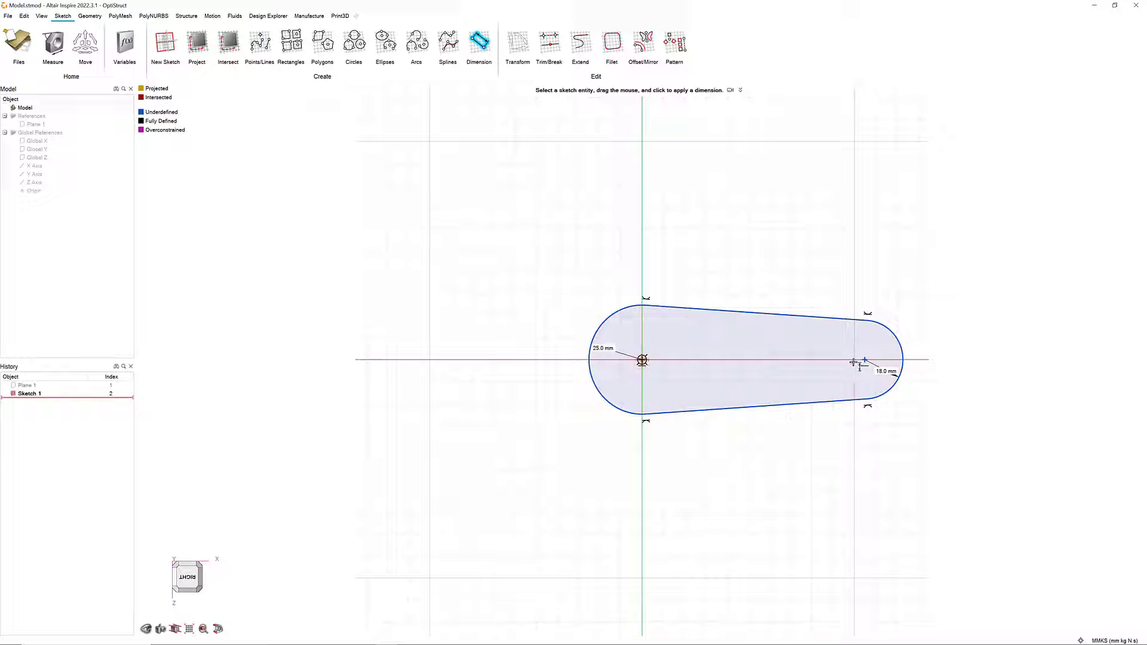
# Dimension the horizontal distance between the origin and the small arc's centre as 170 mm.
pyautogui.click(865, 359)
pyautogui.click(865, 345)
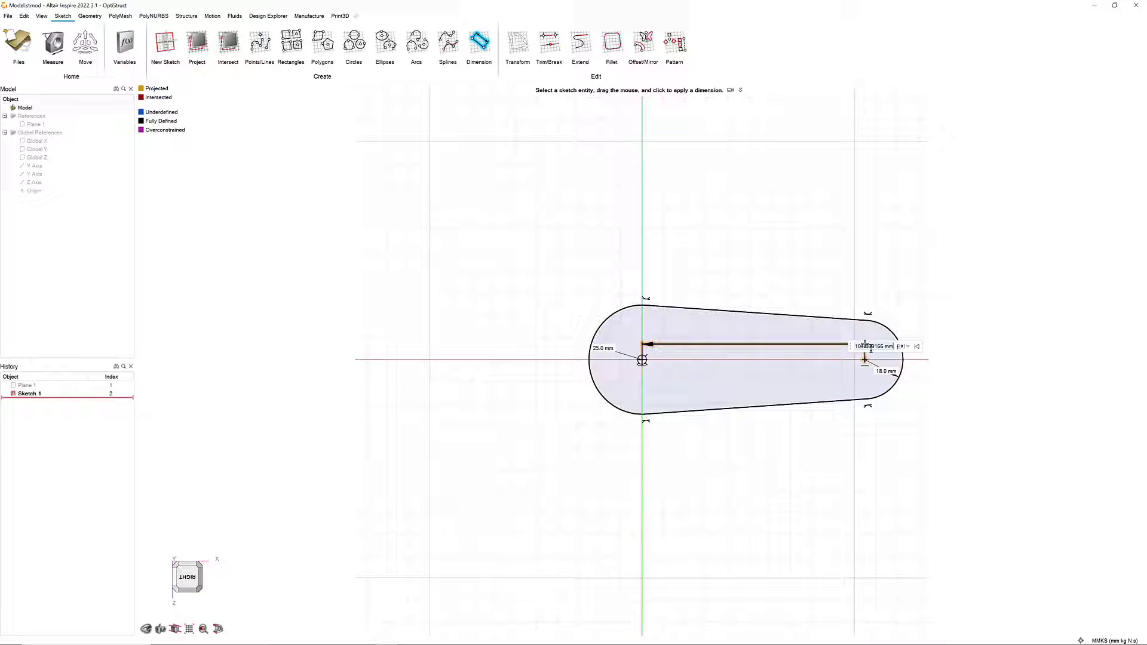
pyautogui.write('170')
pyautogui.press('Return')
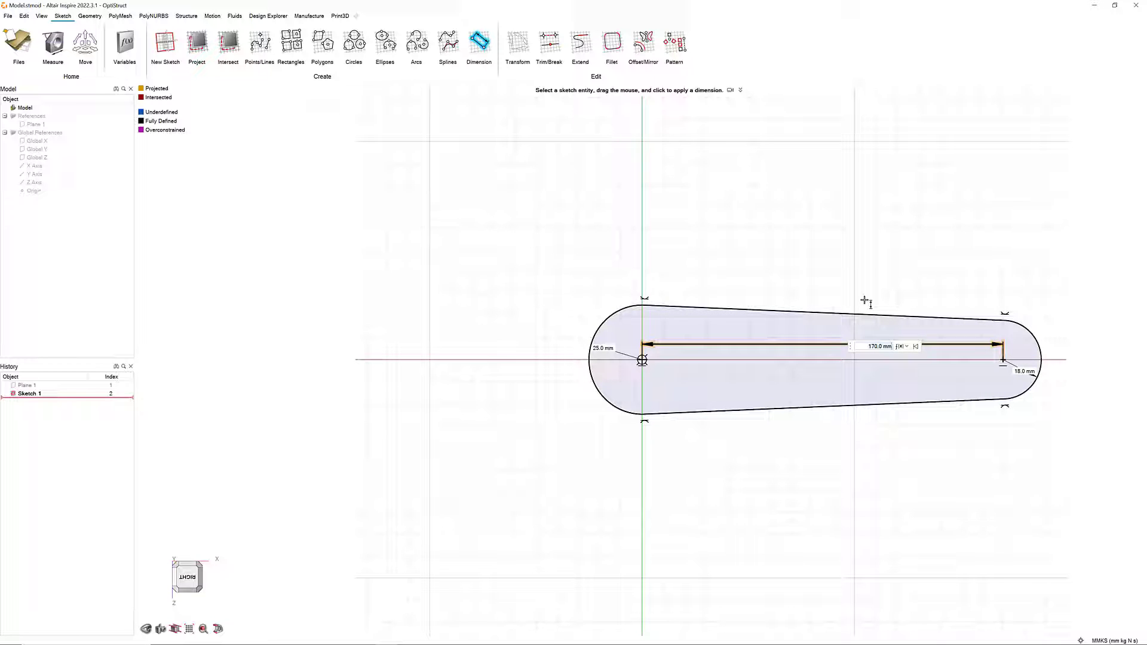
pyautogui.click(864, 299)
pyautogui.moveTo(864, 300); pyautogui.dragTo(802, 294, button='right')
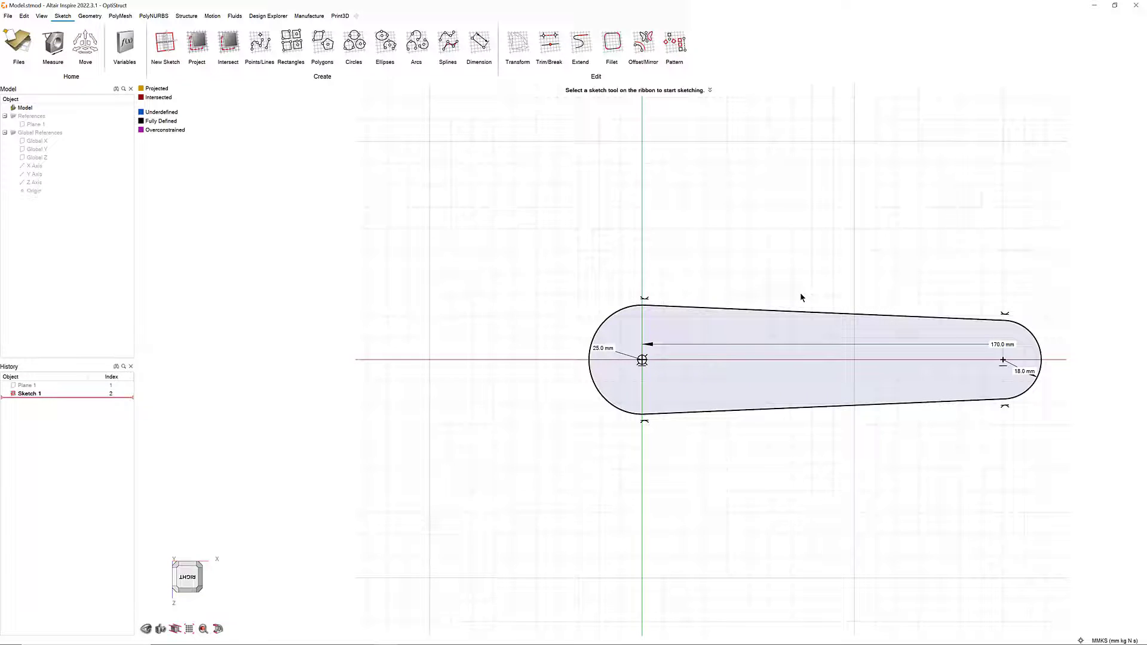
pyautogui.moveTo(800, 297)
pyautogui.mouseDown(button='middle')
pyautogui.moveTo(656, 281)
pyautogui.moveTo(387, 187)
pyautogui.moveTo(379, 151)
pyautogui.mouseUp(button='middle')
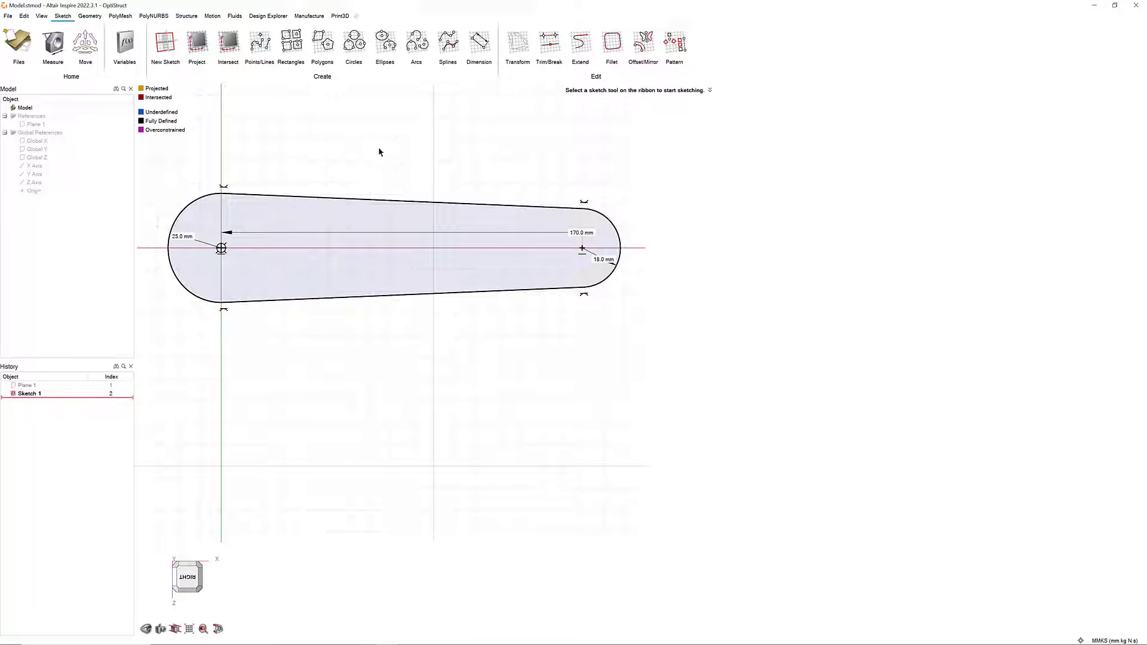
# Draw a circle centred on the small end arc's centre and dimension it.
pyautogui.click(366, 48)
pyautogui.click(583, 248)
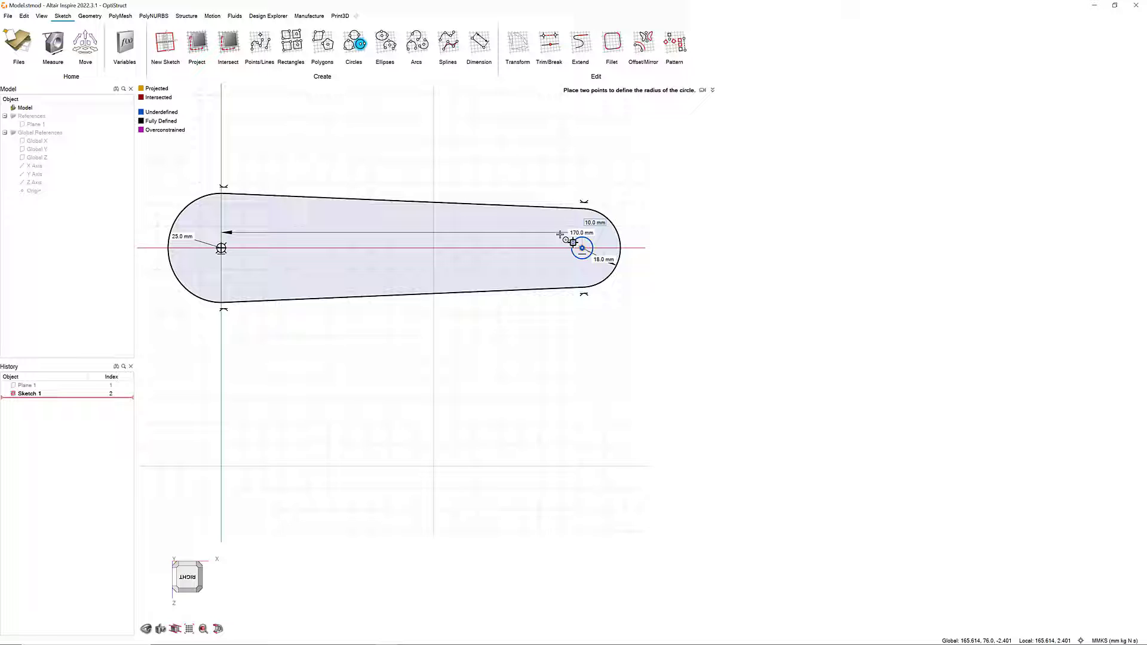
pyautogui.click(558, 235)
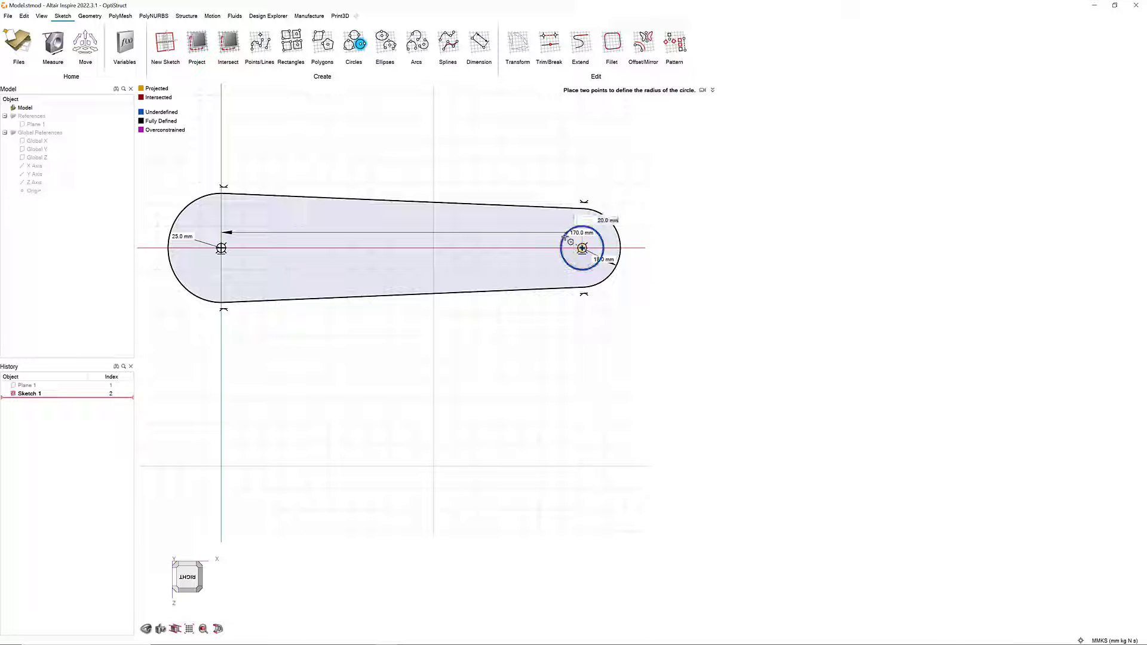
pyautogui.press('Escape')
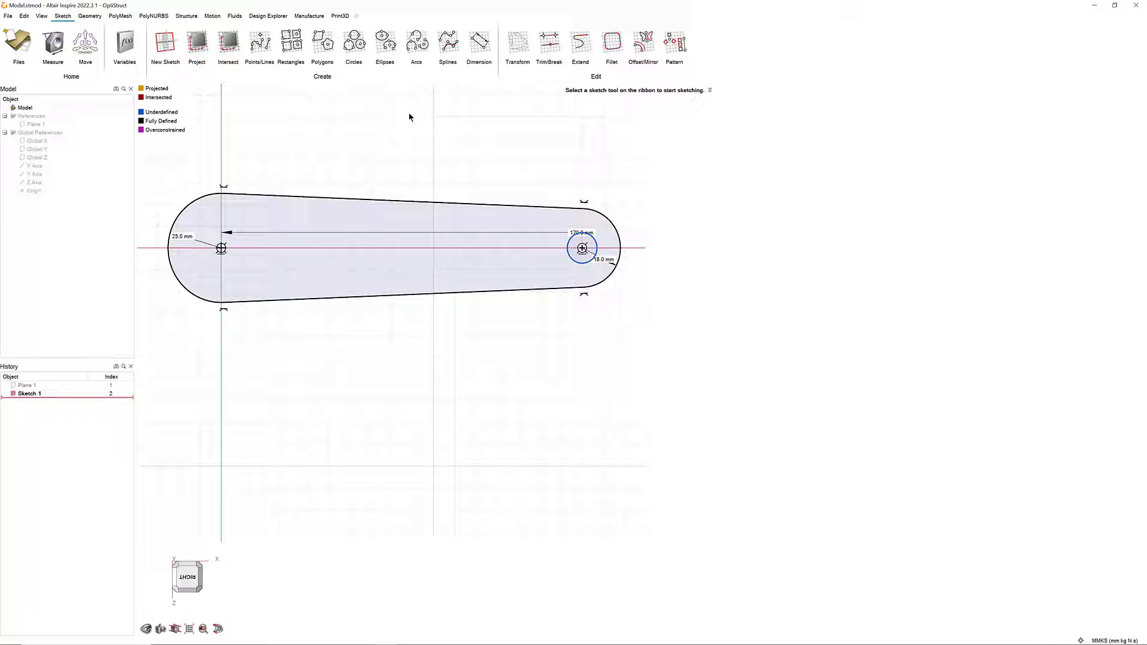
pyautogui.click(479, 45)
pyautogui.click(574, 239)
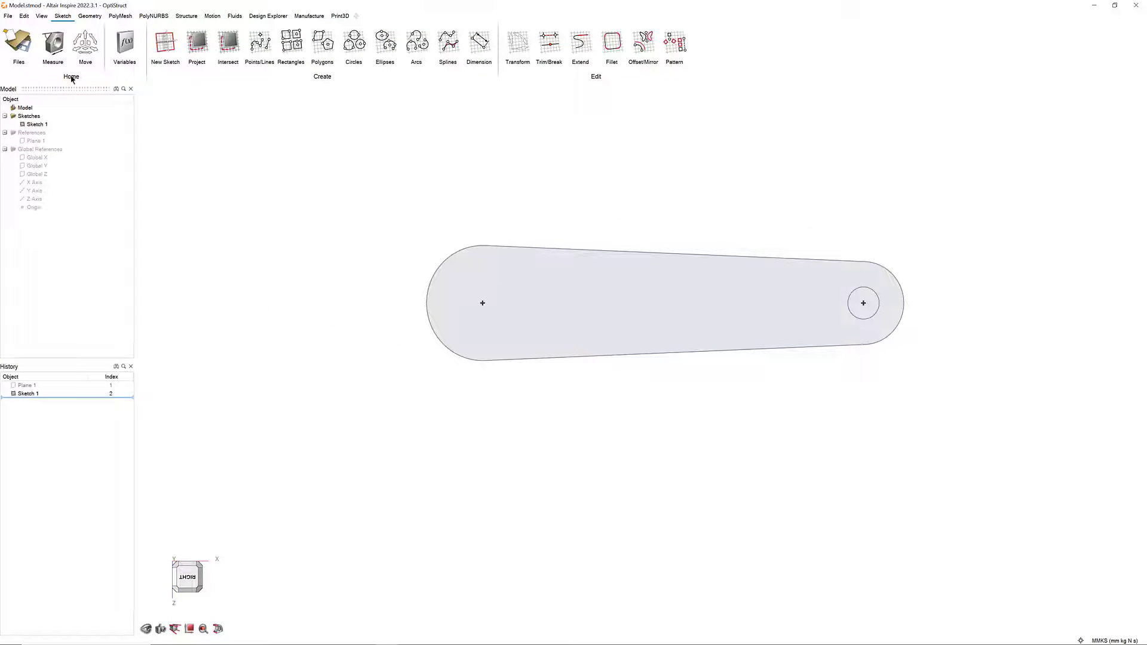
# Create a reference axis through two points: the large arc's centre and the small circle's centre.
pyautogui.click(92, 17)
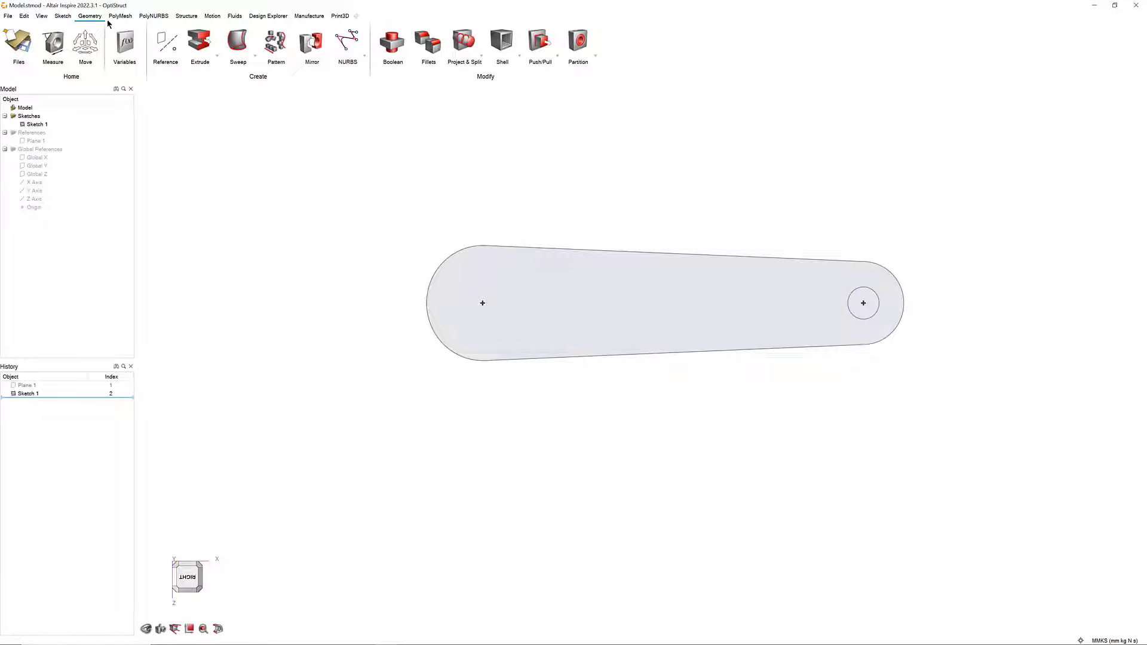
pyautogui.click(163, 53)
pyautogui.click(171, 89)
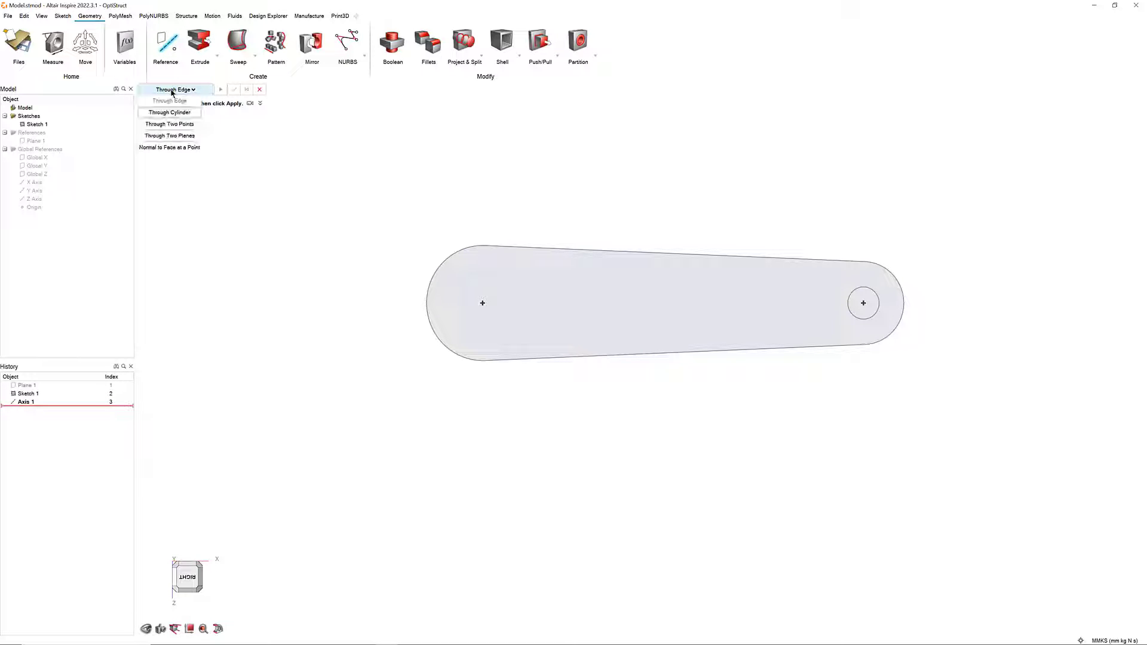
pyautogui.click(170, 129)
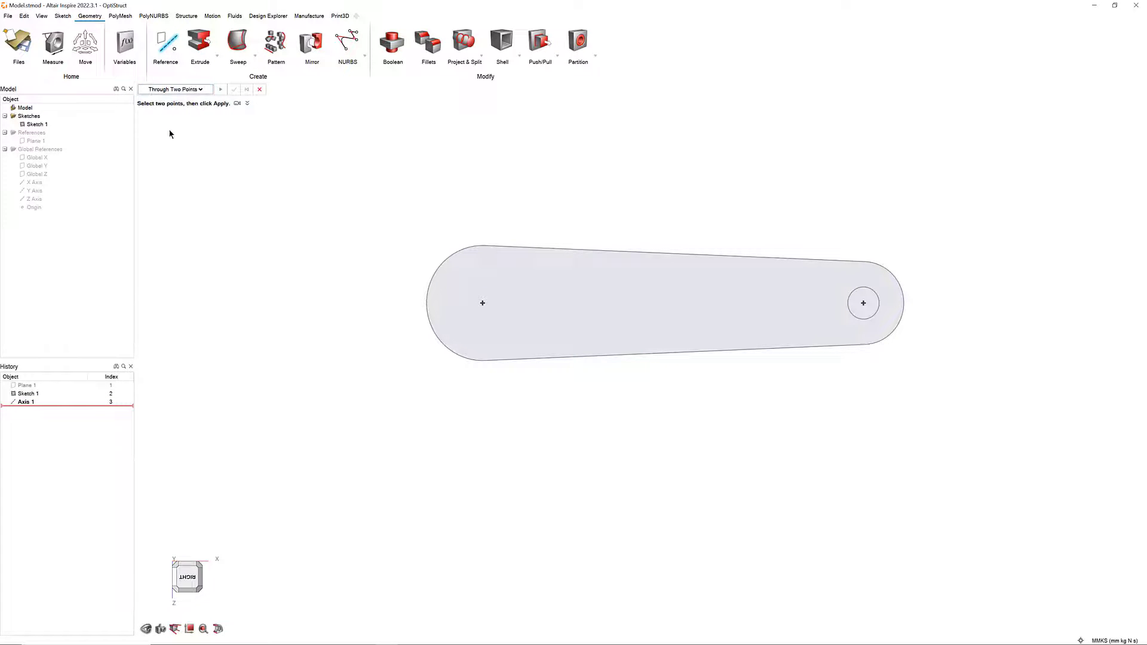
pyautogui.click(472, 300)
pyautogui.click(863, 302)
pyautogui.click(515, 324)
pyautogui.moveTo(748, 372); pyautogui.dragTo(751, 388, button='middle')
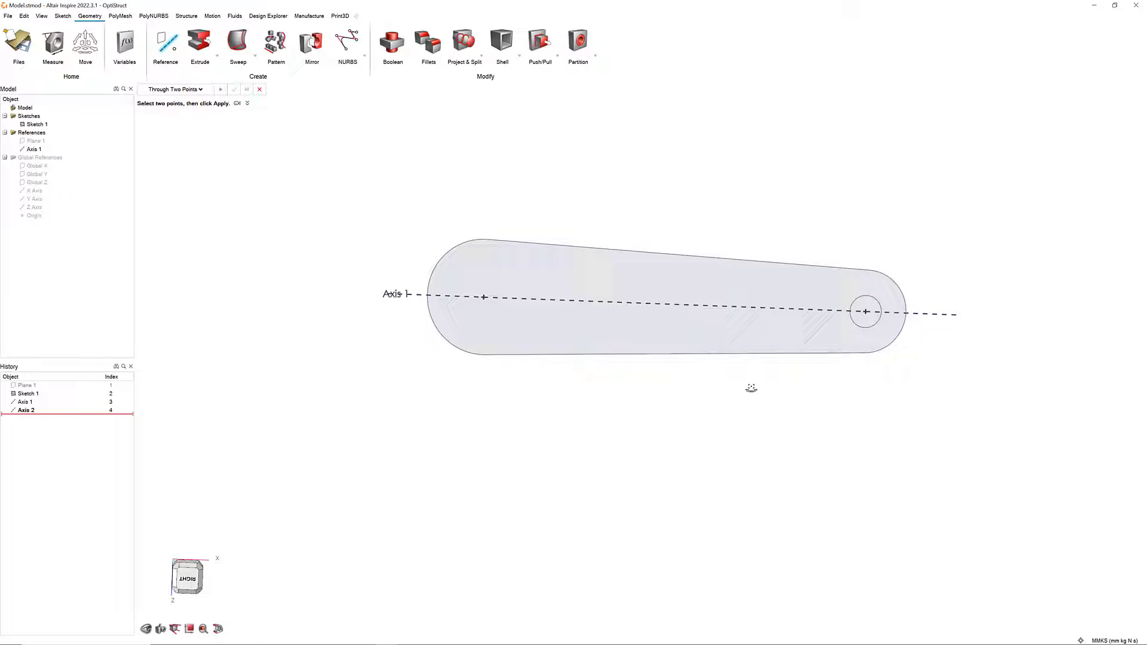
pyautogui.rightClick(751, 388)
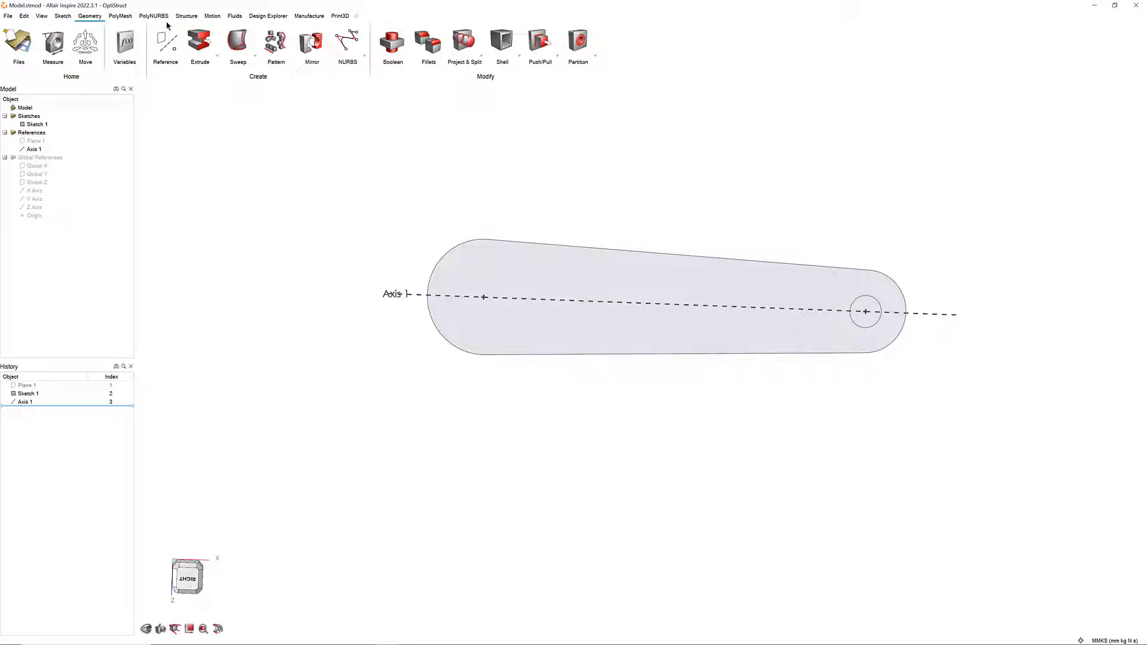
# Create a reference plane at a 90-degree angle to Plane 1 about Axis 1.
pyautogui.click(163, 41)
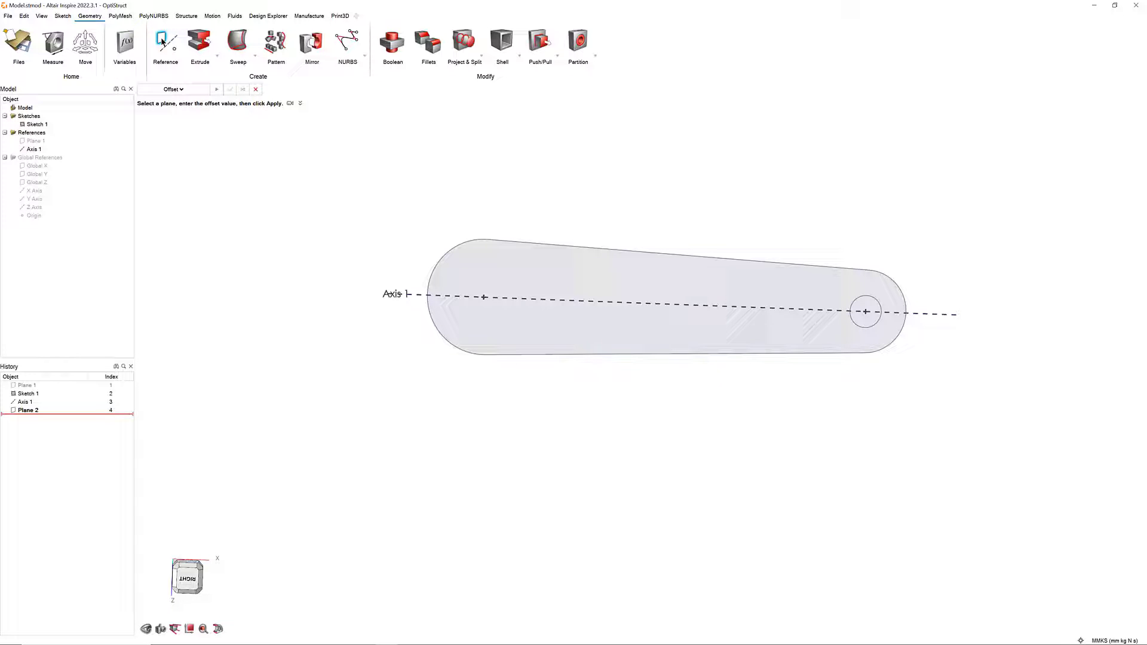
pyautogui.click(179, 89)
pyautogui.click(181, 150)
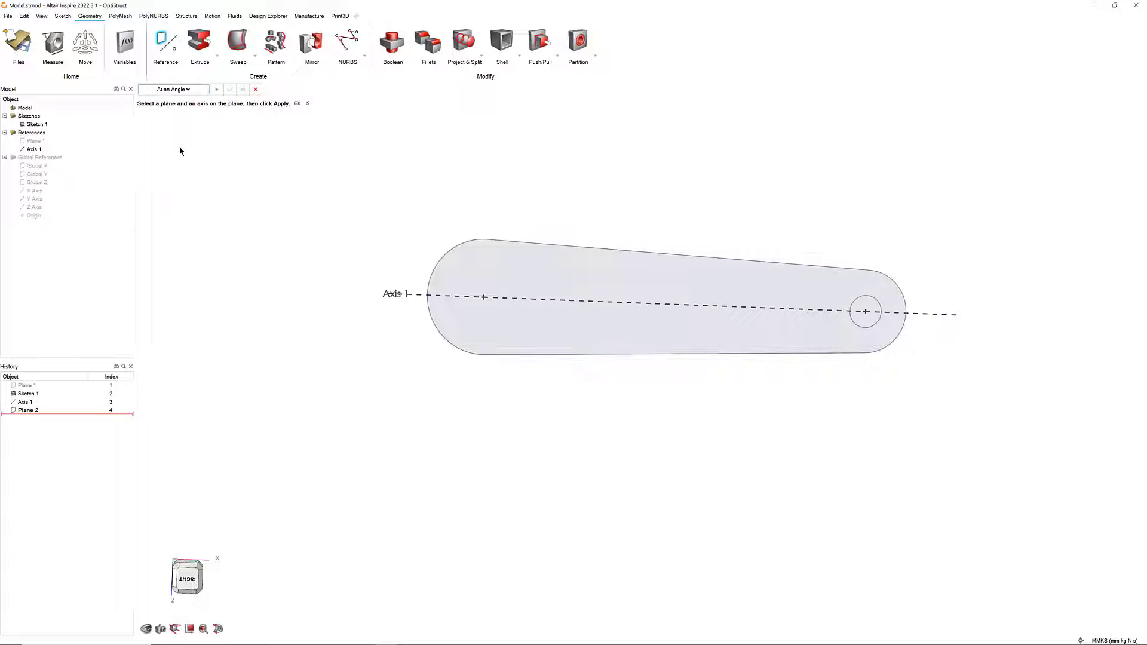
pyautogui.click(22, 142)
pyautogui.moveTo(974, 269)
pyautogui.mouseDown(button='middle')
pyautogui.moveTo(978, 246)
pyautogui.moveTo(628, 235)
pyautogui.moveTo(989, 379)
pyautogui.mouseUp(button='middle')
pyautogui.moveTo(989, 379); pyautogui.dragTo(988, 360, button='right')
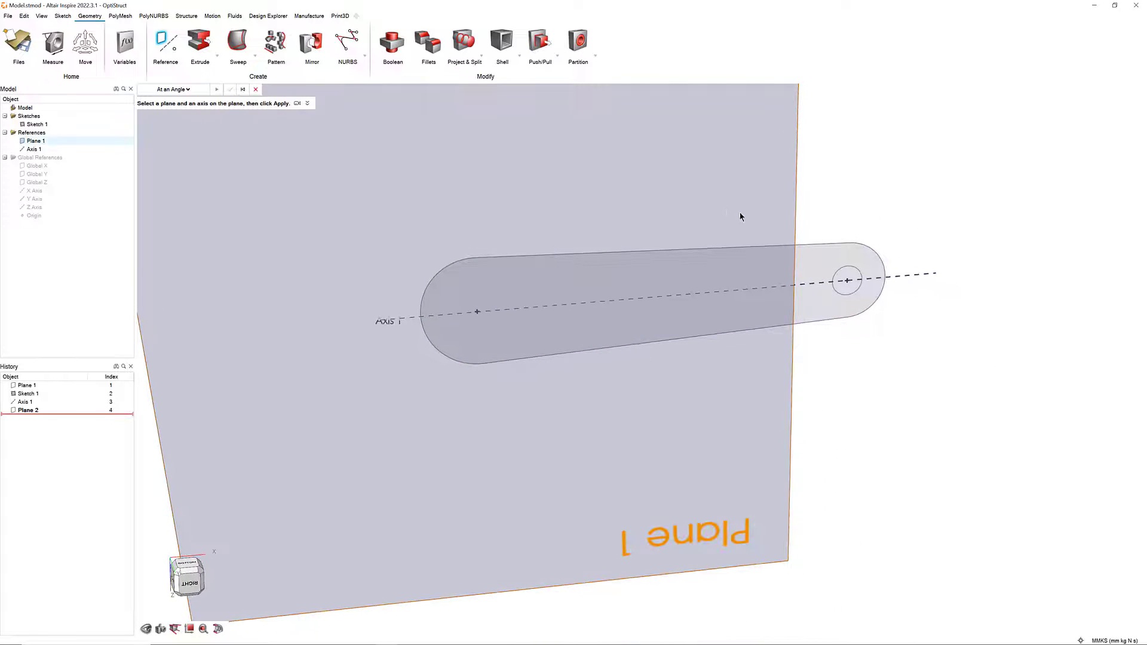
pyautogui.click(919, 276)
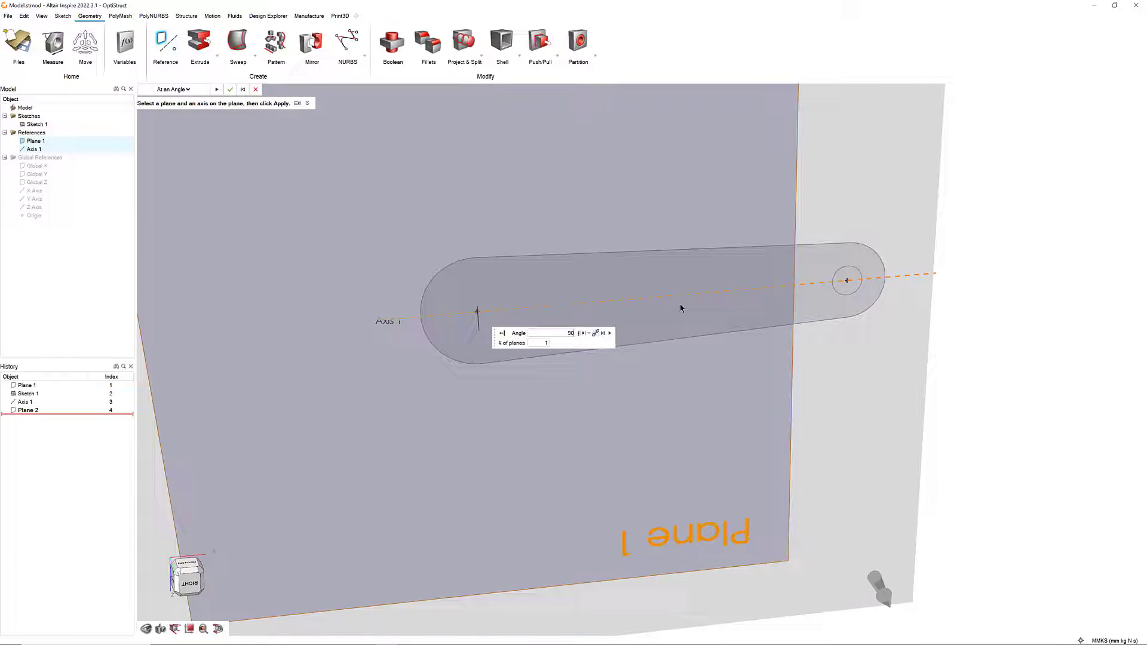
pyautogui.press('Return')
pyautogui.click(610, 333)
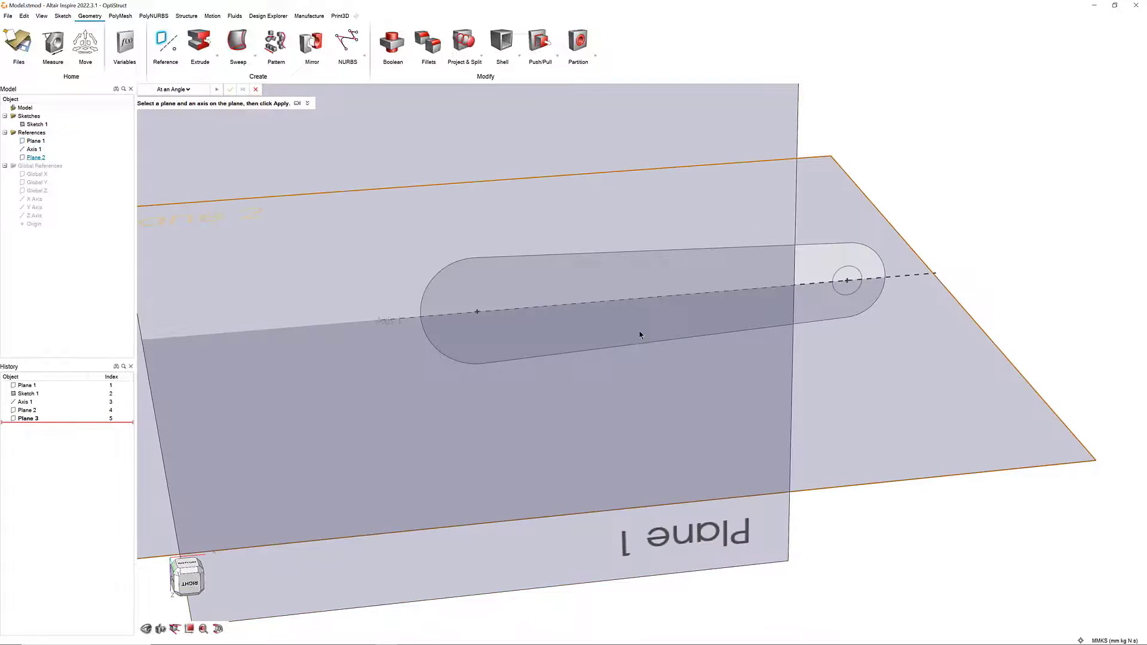
pyautogui.press('Escape')
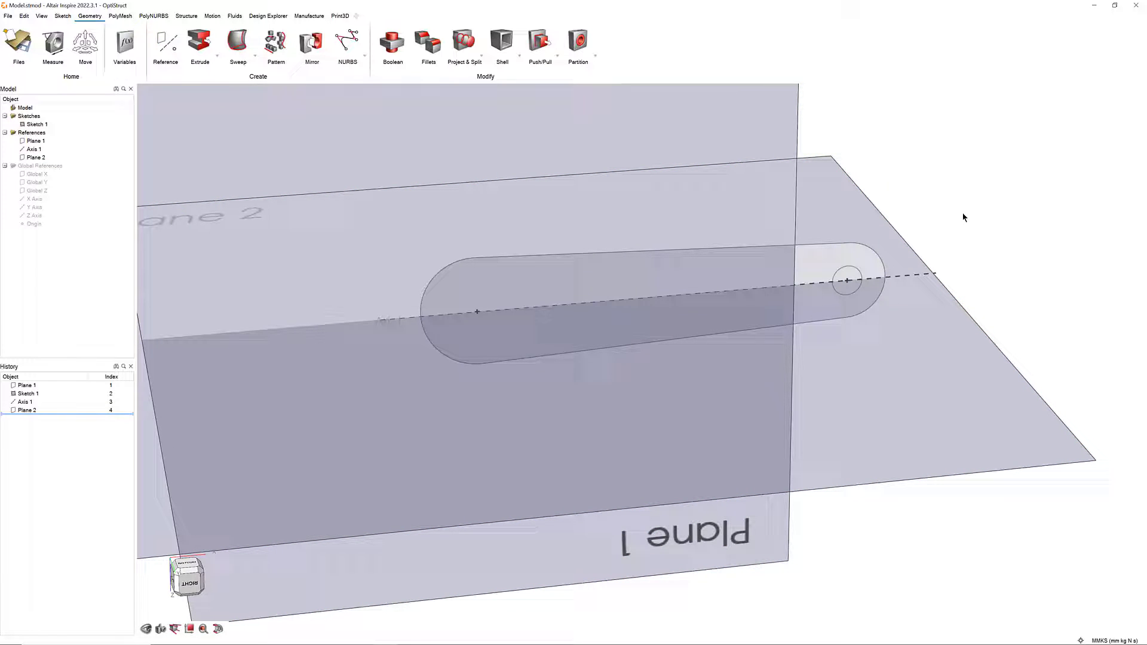
# Hide Plane 1 and start a new sketch on Plane 2.
pyautogui.click(23, 142)
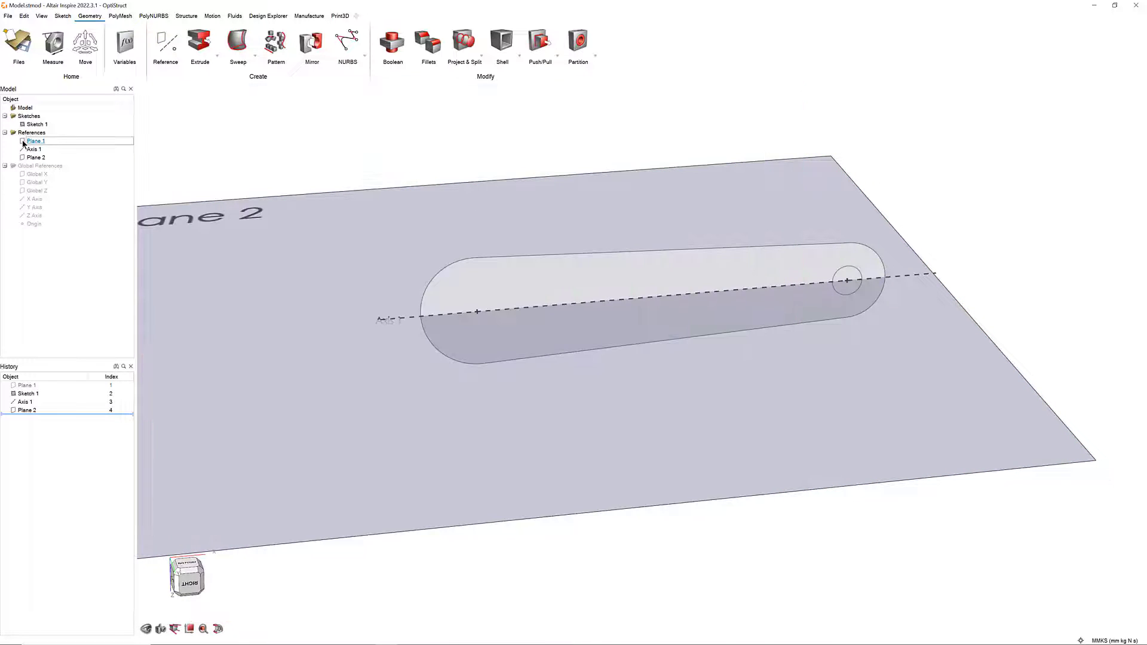
pyautogui.click(62, 16)
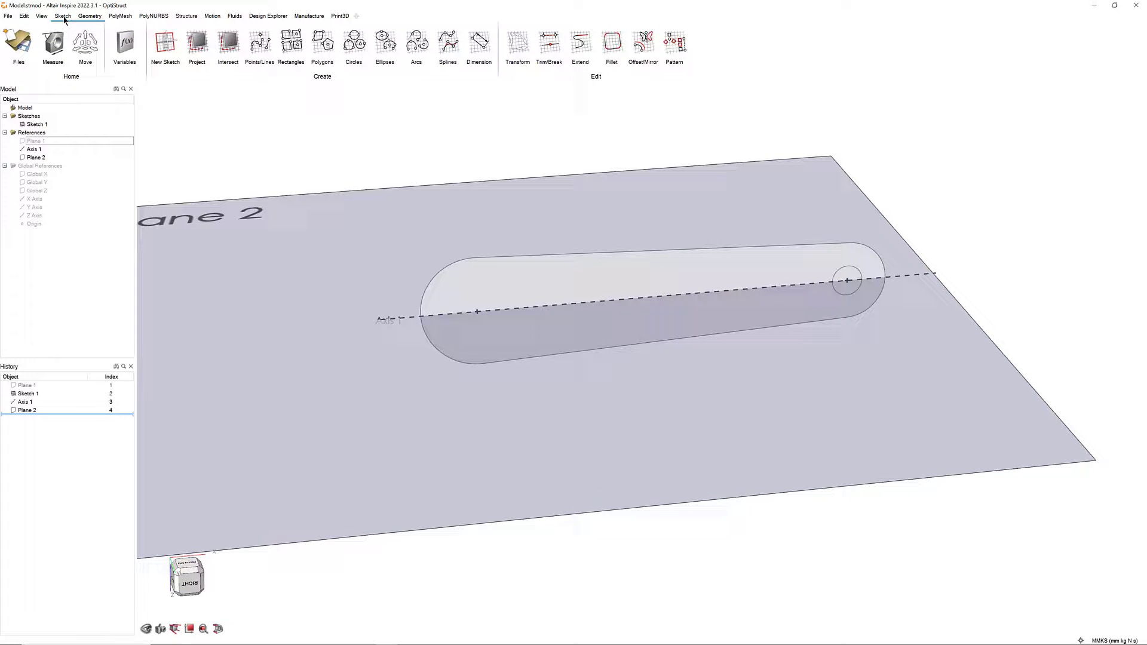
pyautogui.click(165, 43)
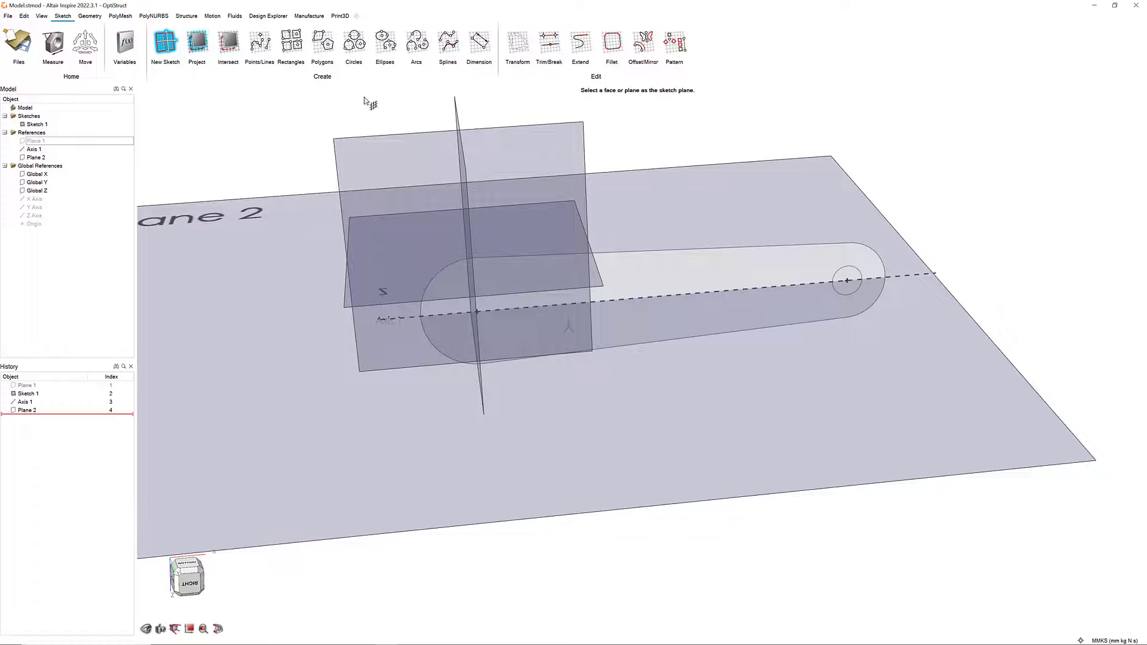
pyautogui.click(730, 214)
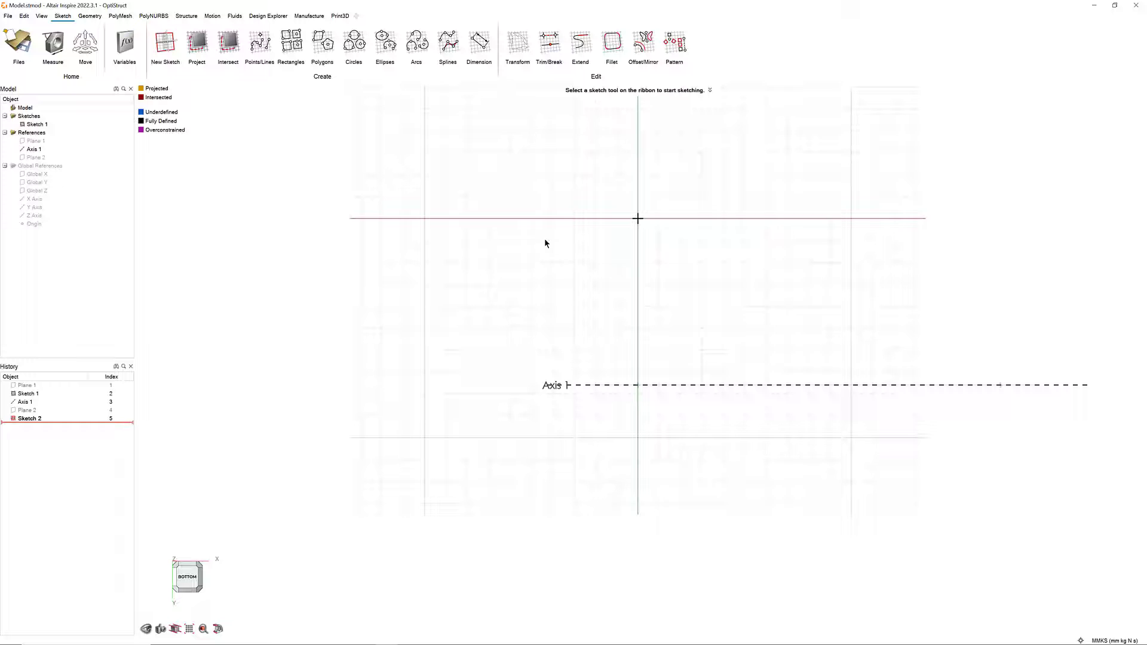
# Intersect the crank arm profile with the sketch plane and return to the straight bottom view.
pyautogui.click(228, 43)
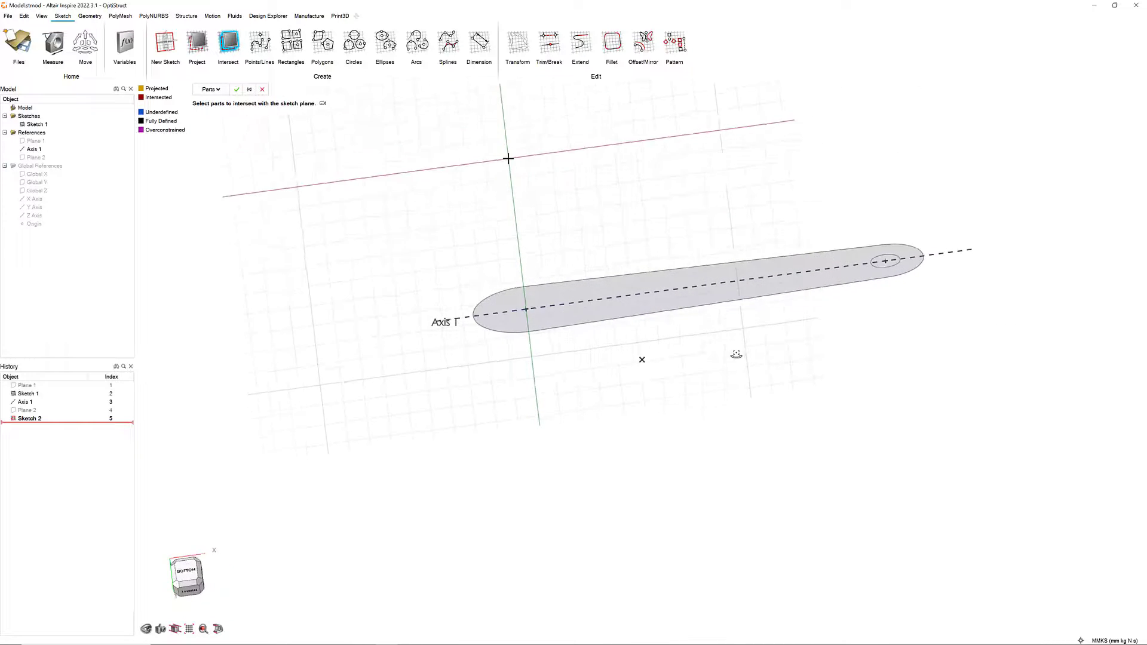
pyautogui.moveTo(746, 350); pyautogui.dragTo(708, 350, button='right')
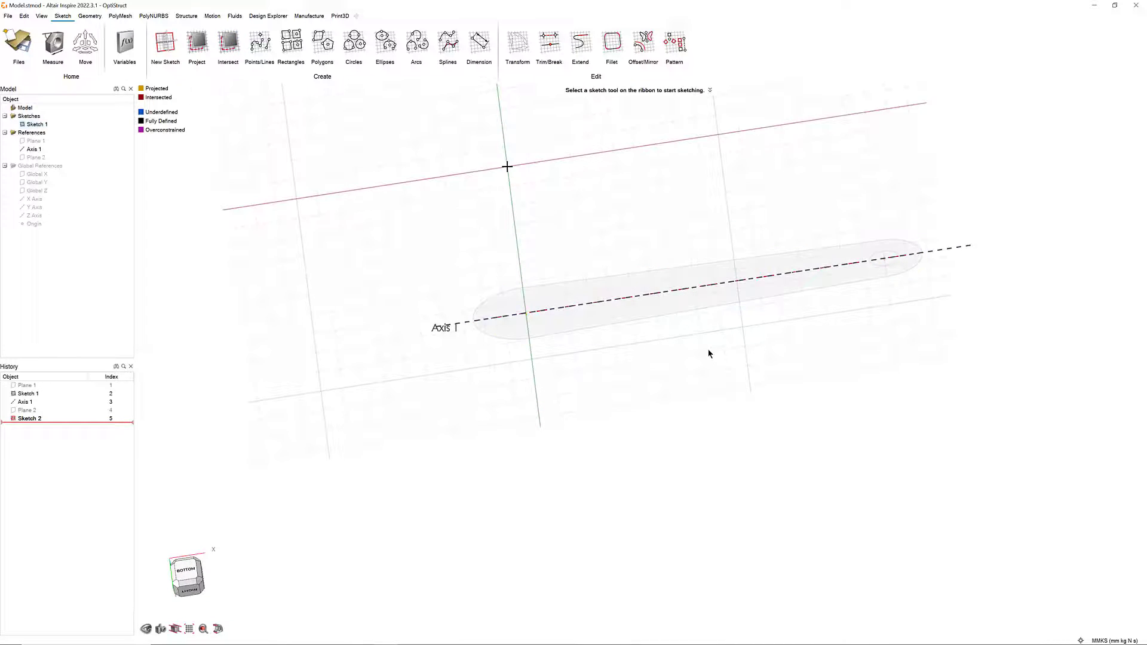
pyautogui.click(186, 571)
pyautogui.moveTo(728, 538); pyautogui.dragTo(675, 303, button='middle')
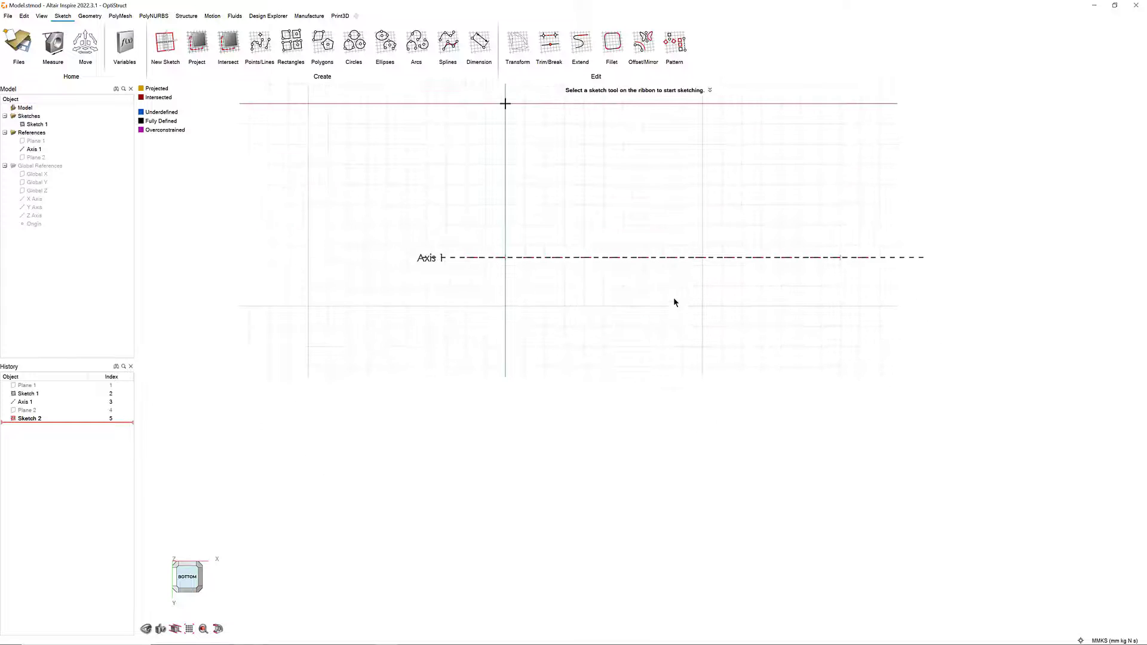
# Draw a closed stepped profile with two tangent arcs from the intersection line's left end, left edge about 27 mm and right edge about 24 mm high.
pyautogui.click(260, 44)
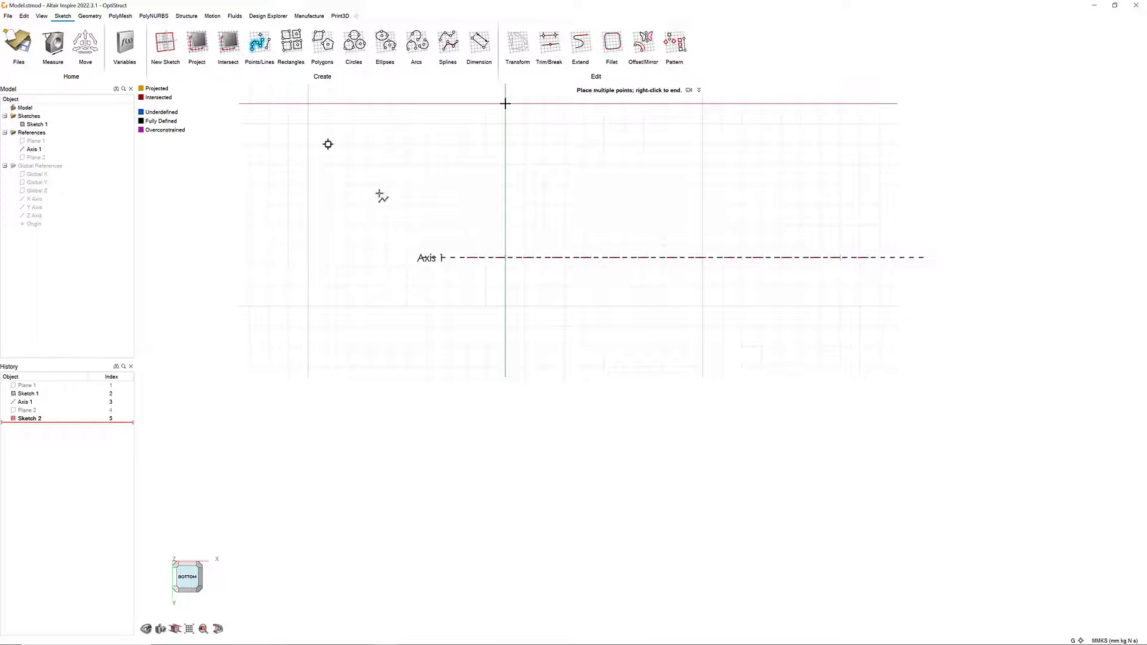
pyautogui.click(456, 258)
pyautogui.click(456, 313)
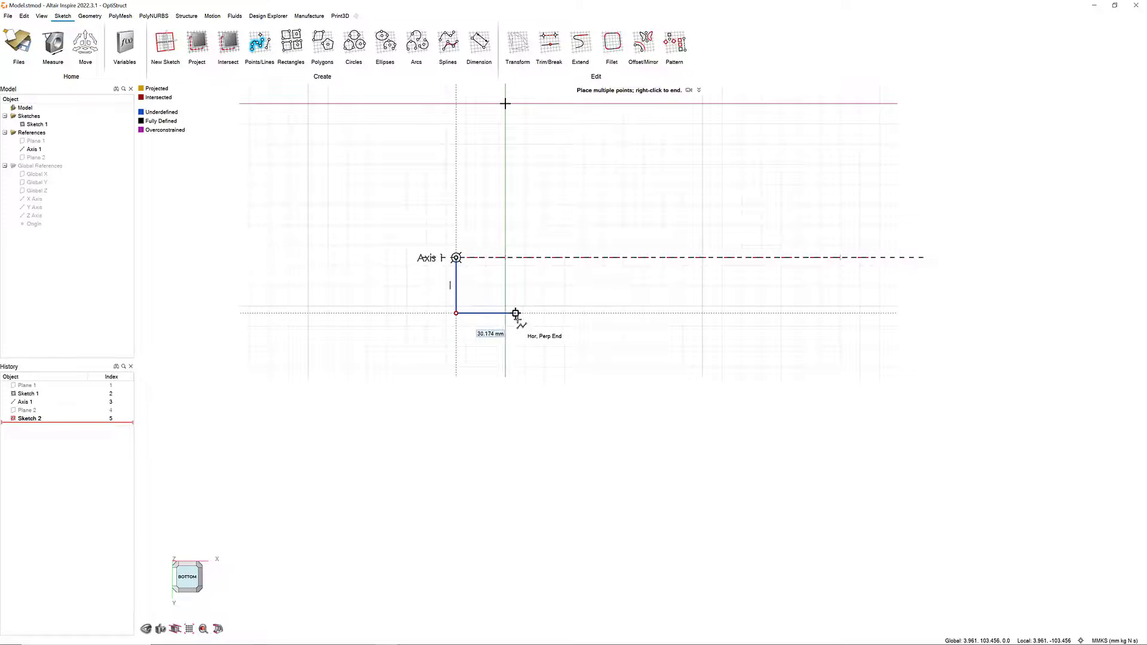
pyautogui.click(525, 313)
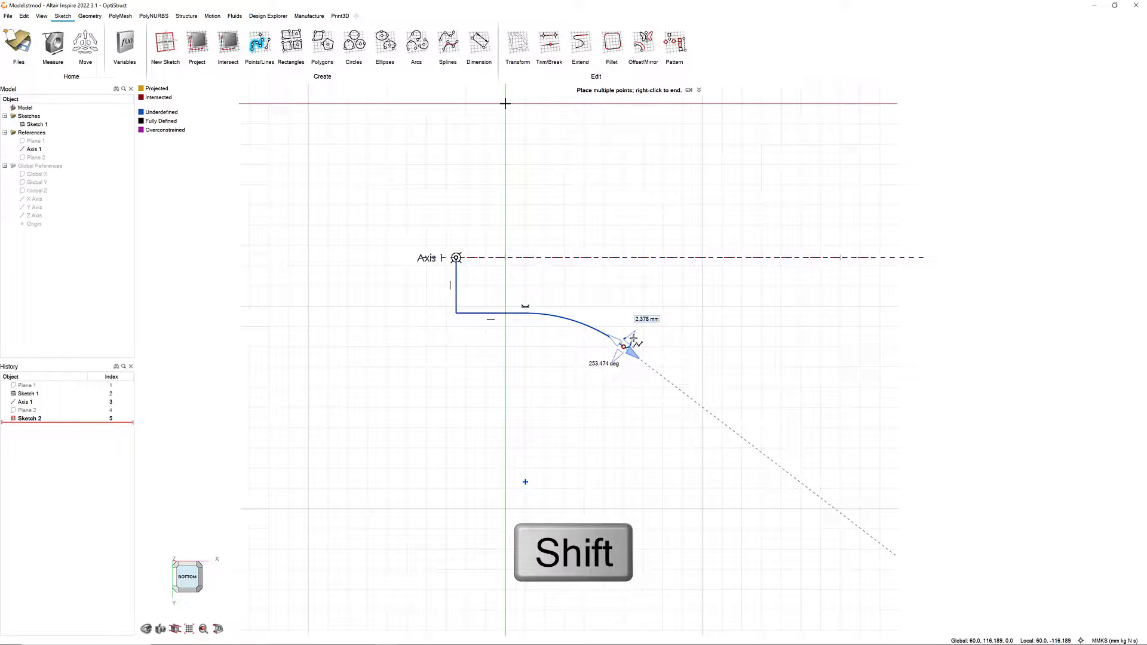
pyautogui.keyDown('shift'); pyautogui.click(624, 346); pyautogui.keyUp('shift')
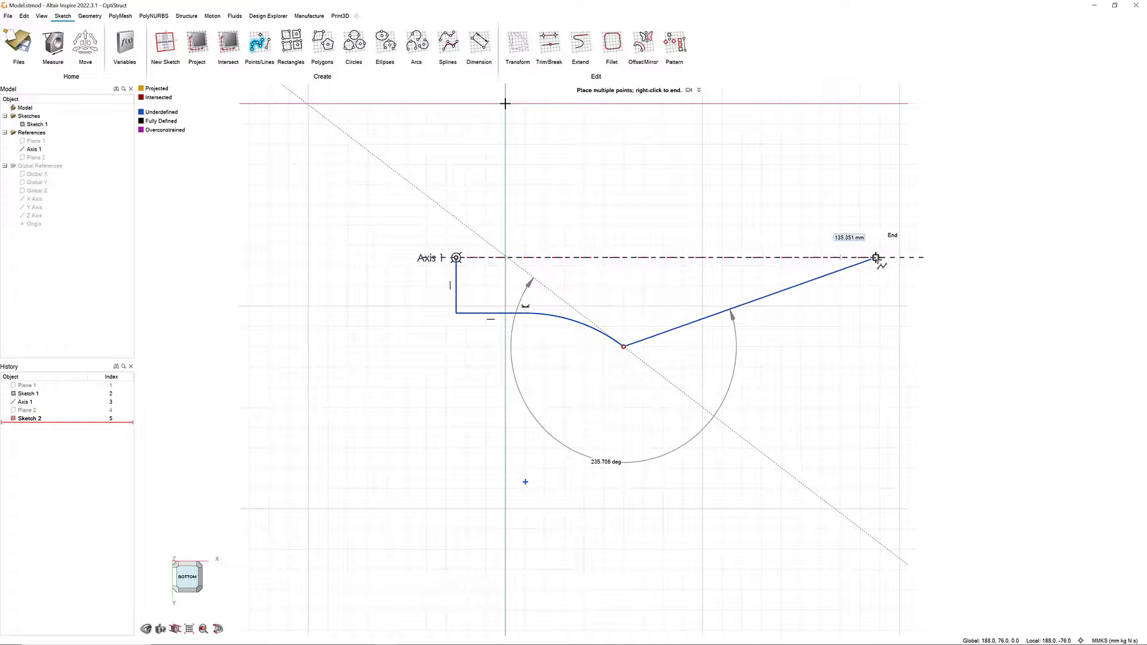
pyautogui.click(876, 346)
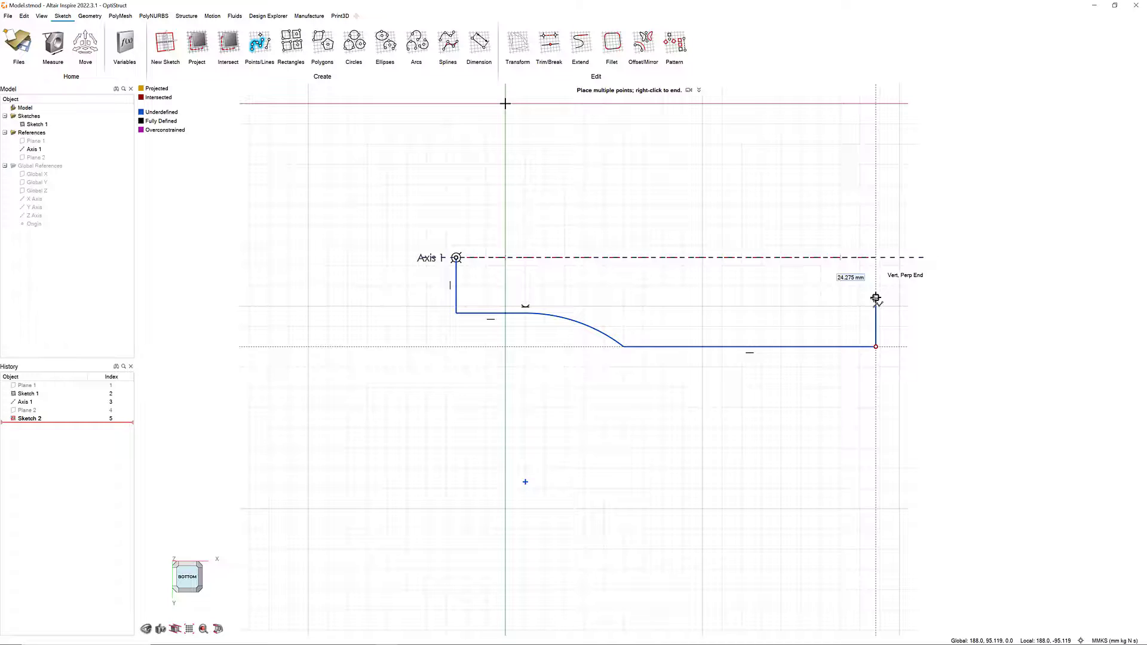
pyautogui.click(876, 298)
pyautogui.click(675, 298)
pyautogui.keyDown('shift'); pyautogui.click(545, 265); pyautogui.keyUp('shift')
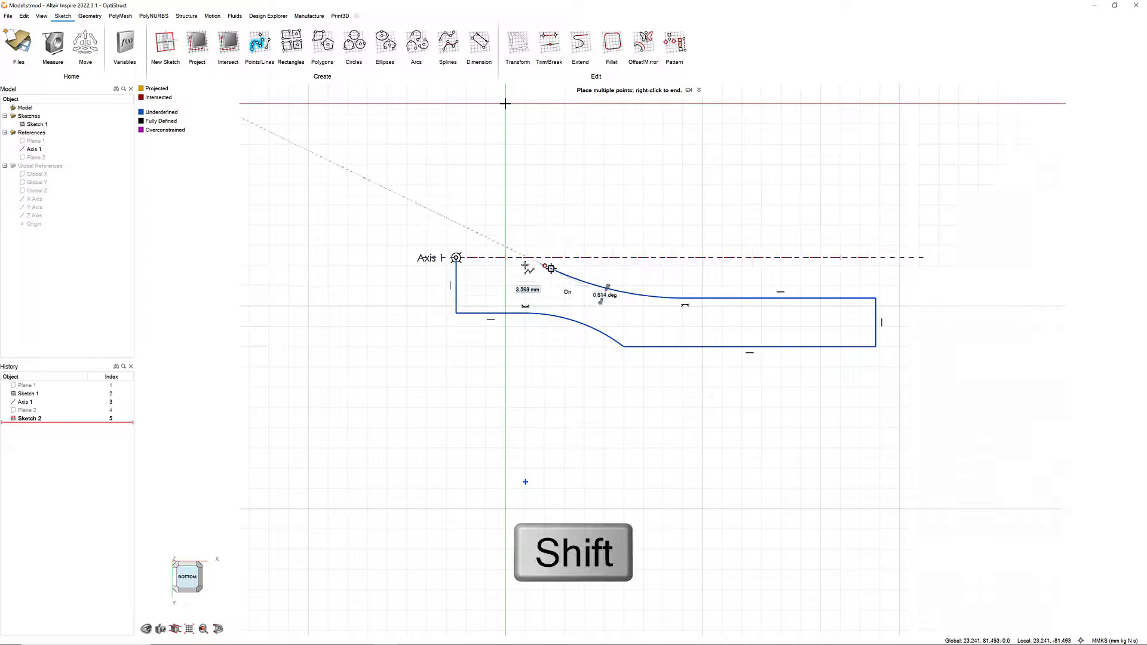
pyautogui.click(457, 258)
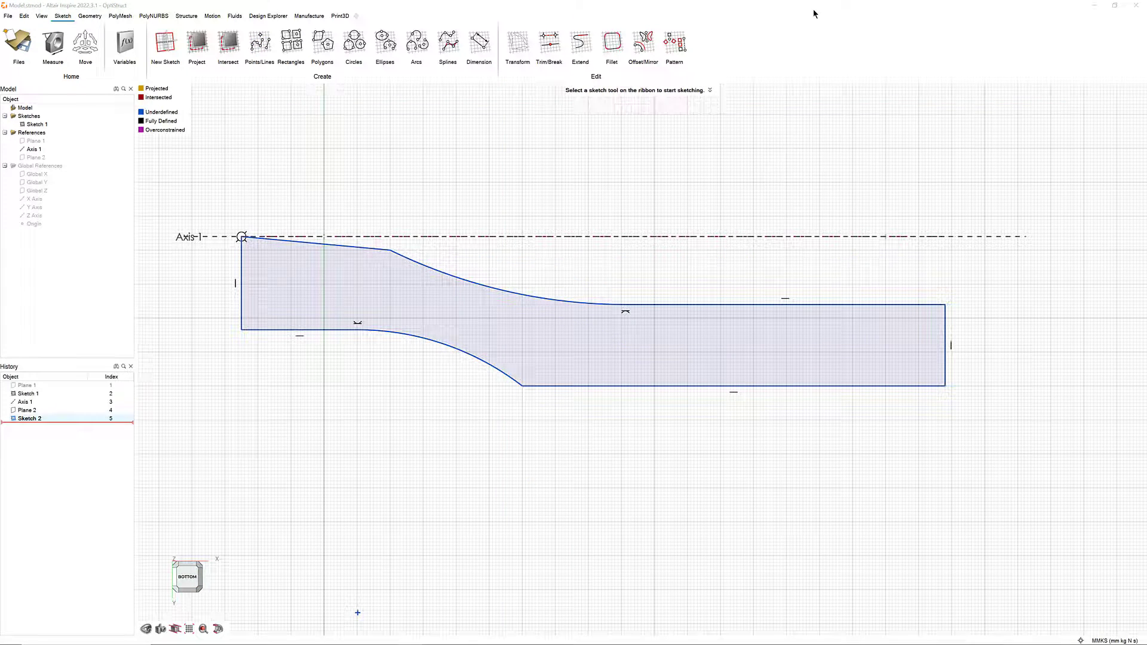
# Make the slanted upper-left line horizontal and align the right edge's upper endpoint vertically with the intersection line's right end.
pyautogui.rightClick(387, 249)
pyautogui.click(405, 237)
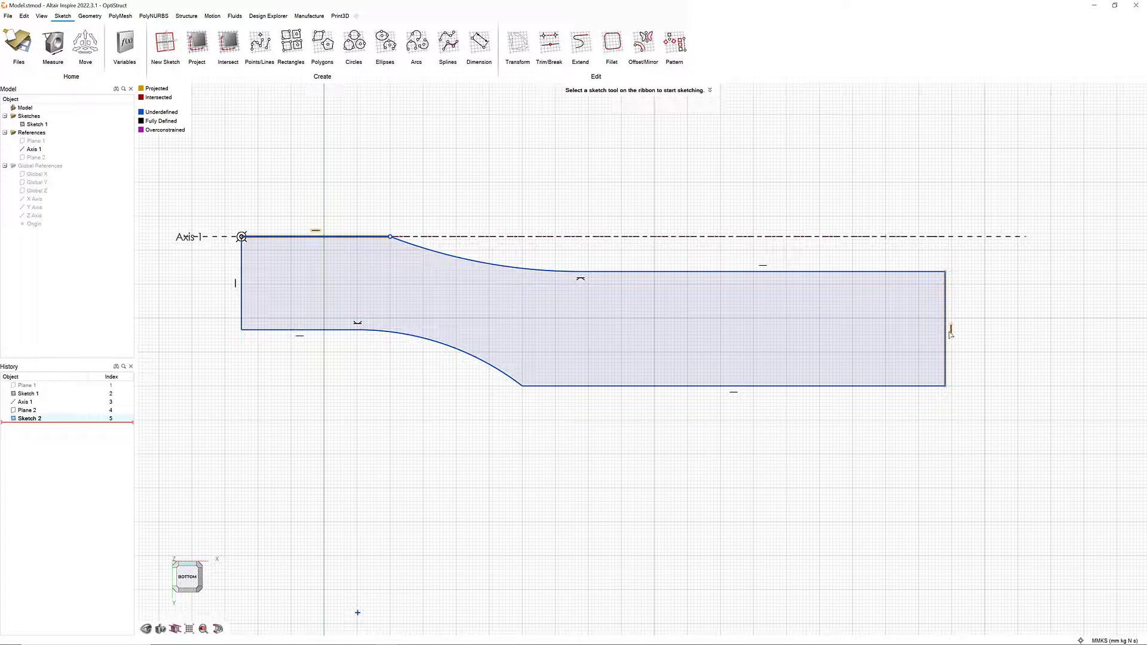
pyautogui.rightClick(951, 306)
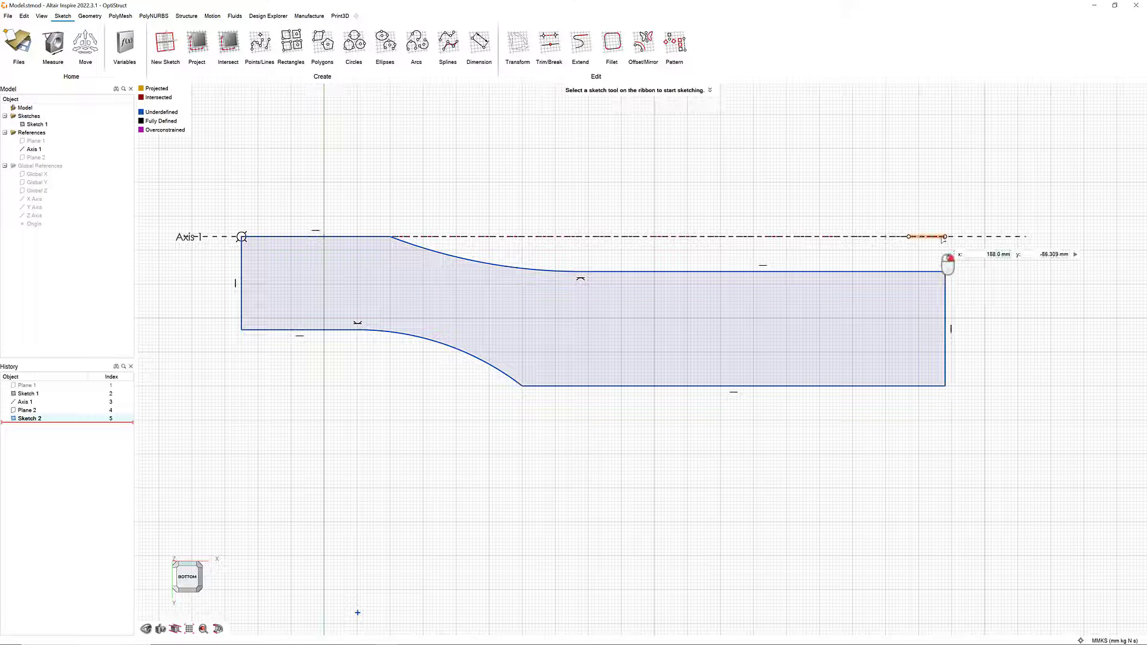
pyautogui.rightClick(941, 238)
pyautogui.click(982, 224)
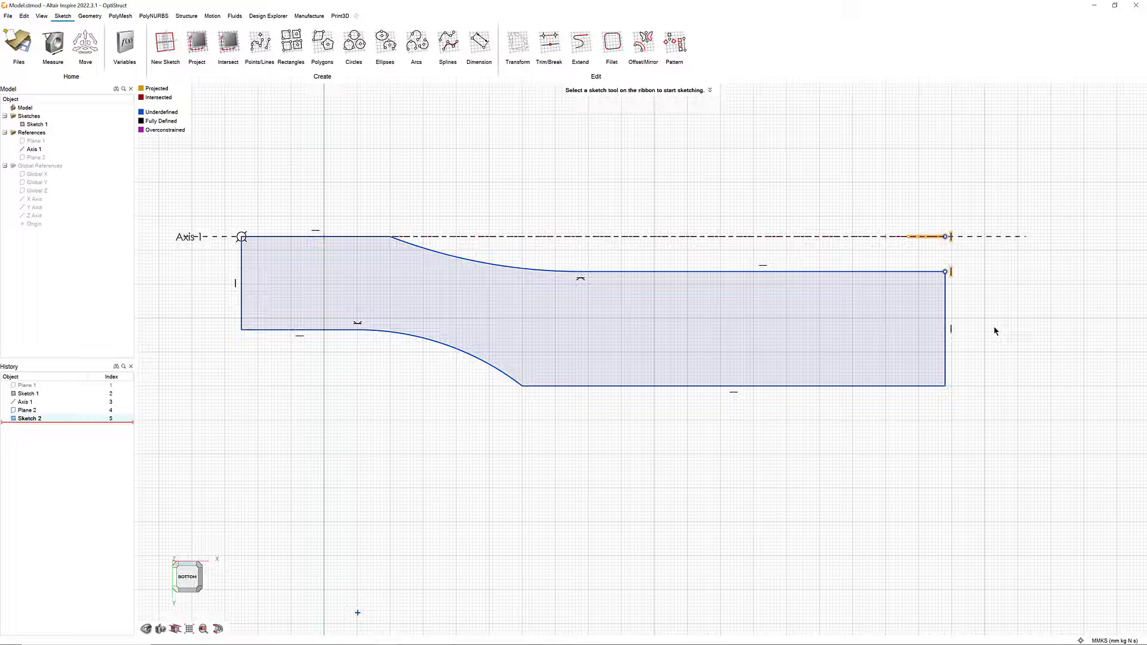
# Dimension the profile's left vertical edge as 20 mm.
pyautogui.click(479, 42)
pyautogui.click(241, 281)
pyautogui.click(184, 272)
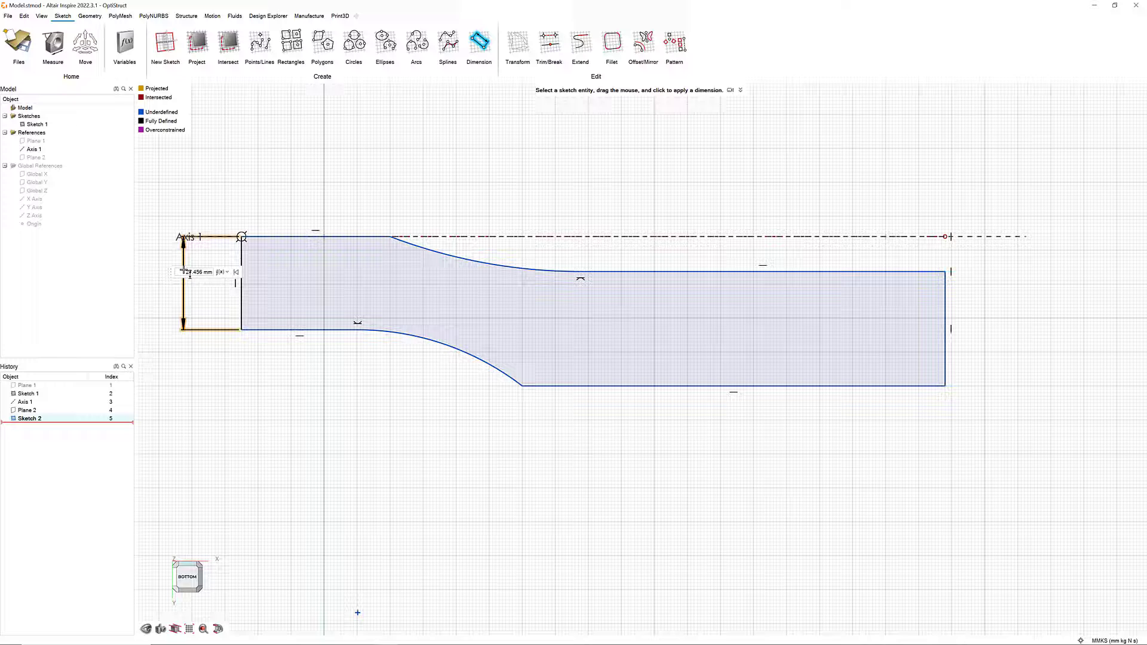
pyautogui.write('20')
pyautogui.press('Return')
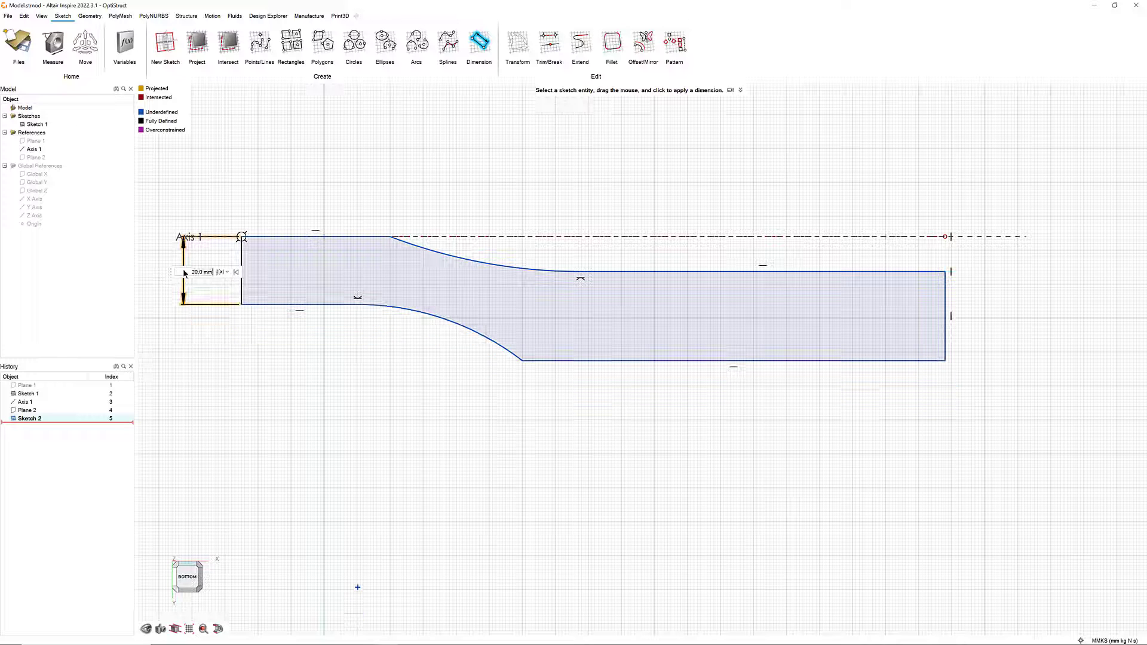
# Dimension the short horizontal line at the profile's upper left as 50 mm.
pyautogui.click(305, 236)
pyautogui.click(315, 175)
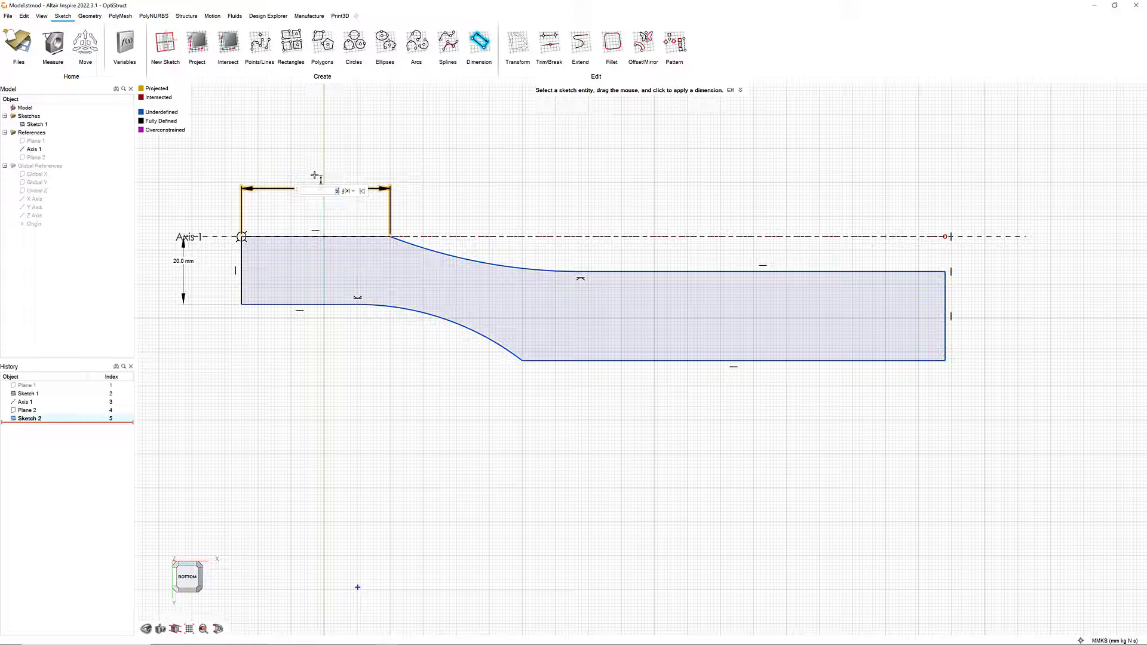
pyautogui.write('50')
pyautogui.press('Return')
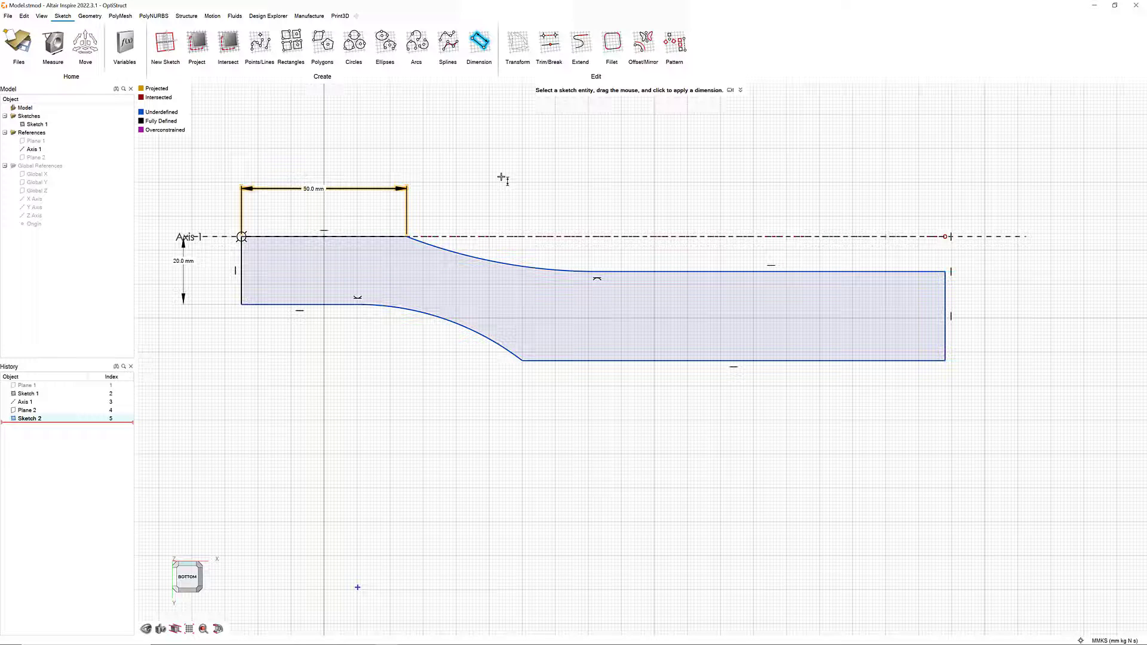
# Dimension the profile's right vertical edge as 15 mm.
pyautogui.click(945, 315)
pyautogui.click(1023, 316)
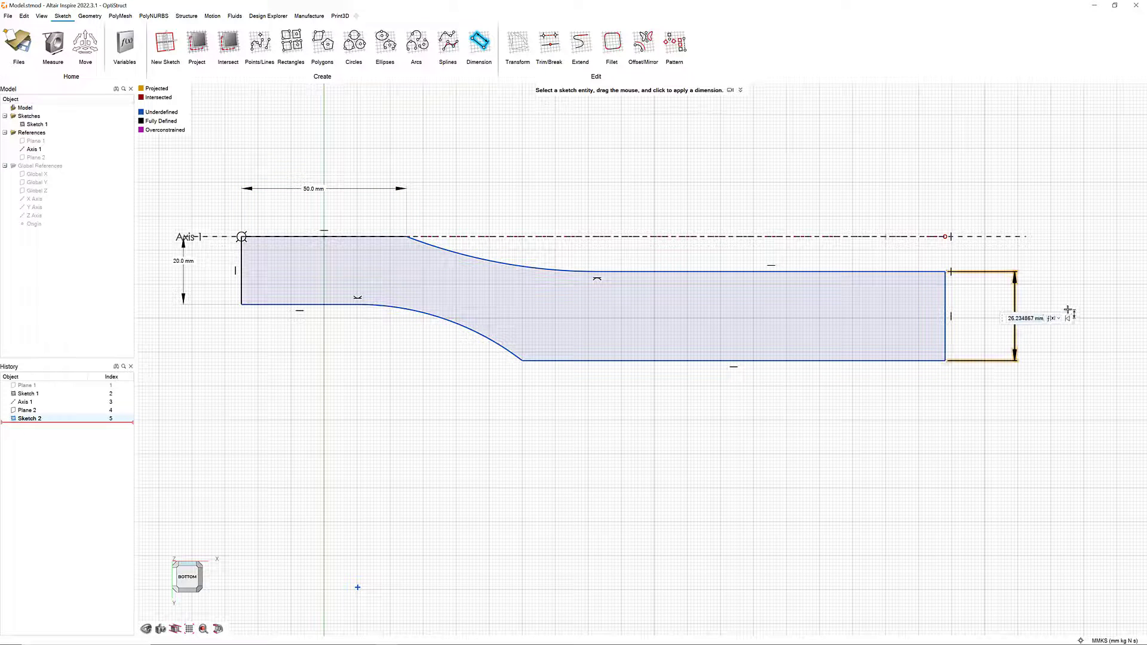
pyautogui.write('15')
pyautogui.press('Return')
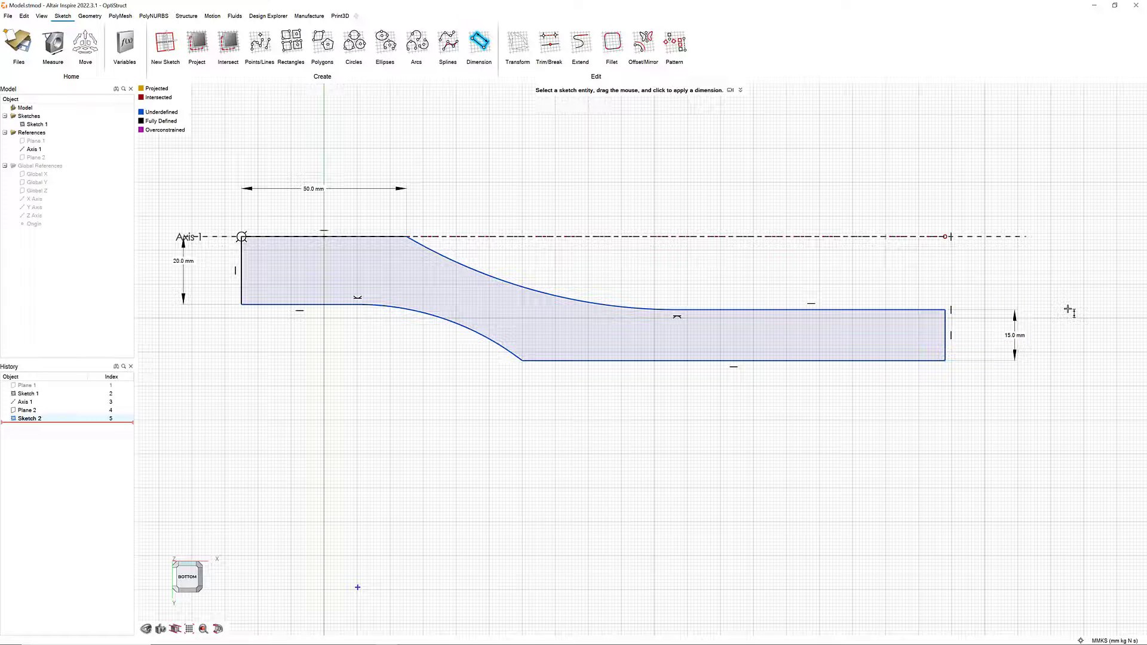
# Dimension the radius of the upper concave arc as 90 mm.
pyautogui.click(512, 282)
pyautogui.click(528, 272)
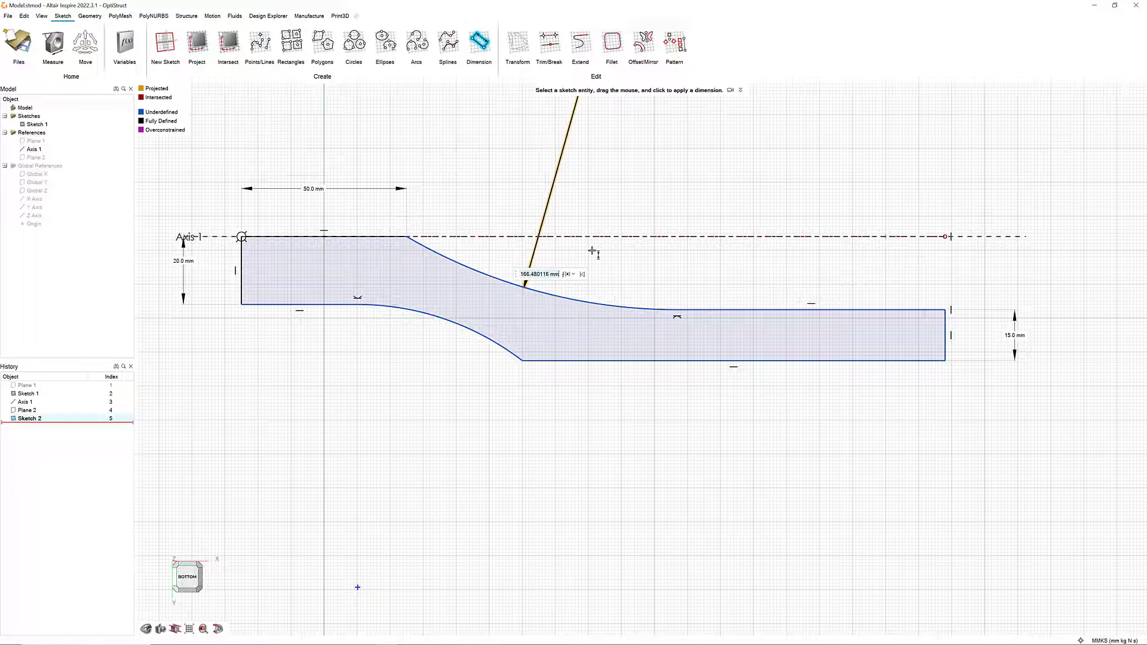
pyautogui.write('90')
pyautogui.press('Return')
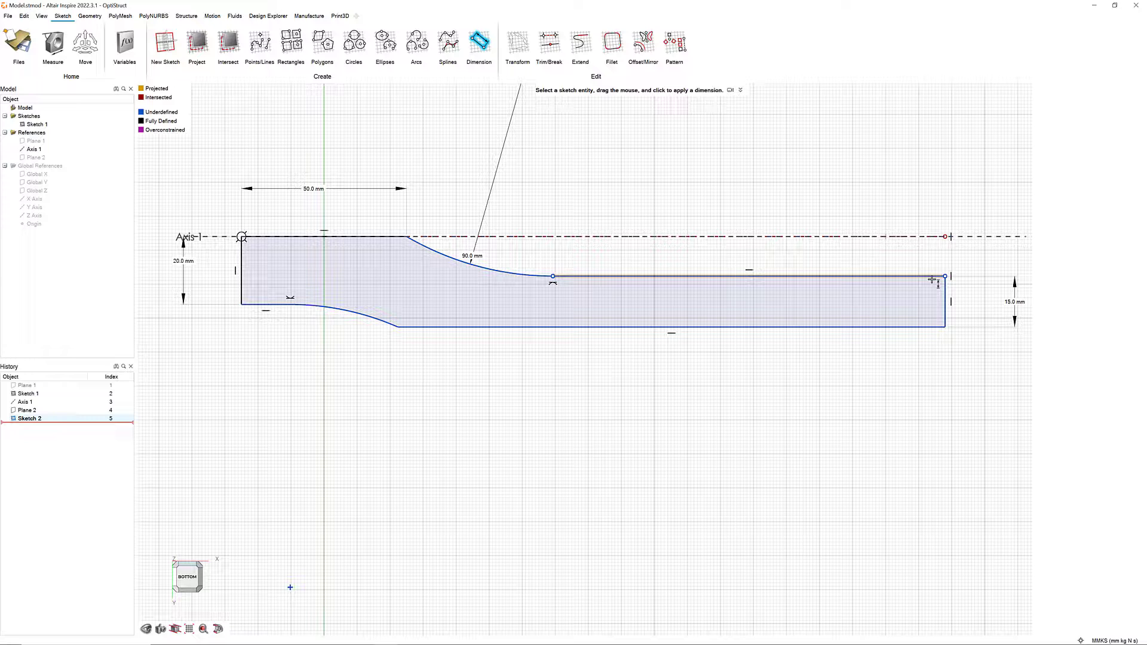
# Dimension the vertical distance between the right edge's upper endpoint and the right end of the intersection line as 10 mm.
pyautogui.click(945, 276)
pyautogui.click(946, 236)
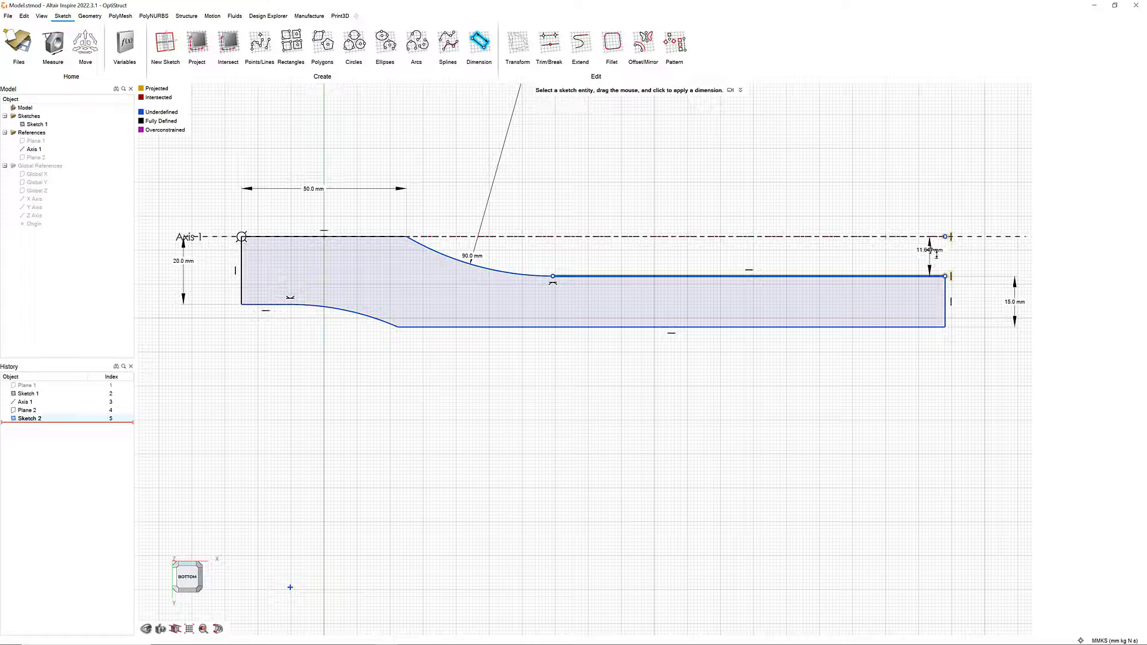
pyautogui.click(954, 251)
pyautogui.write('1')
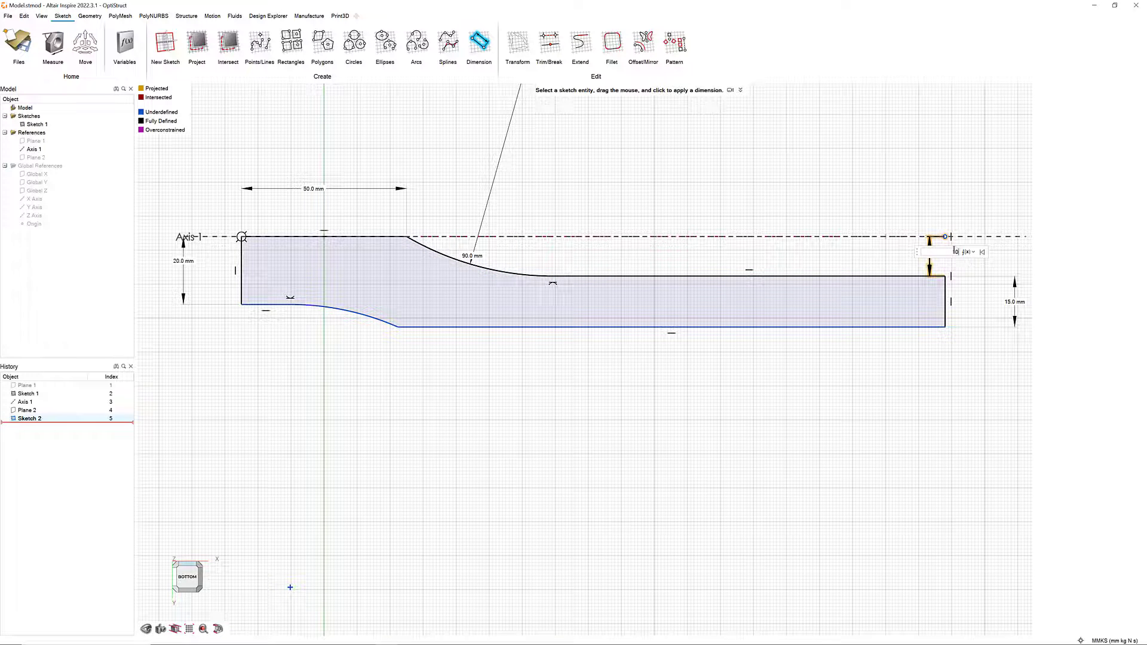
pyautogui.write('0')
pyautogui.press('Return')
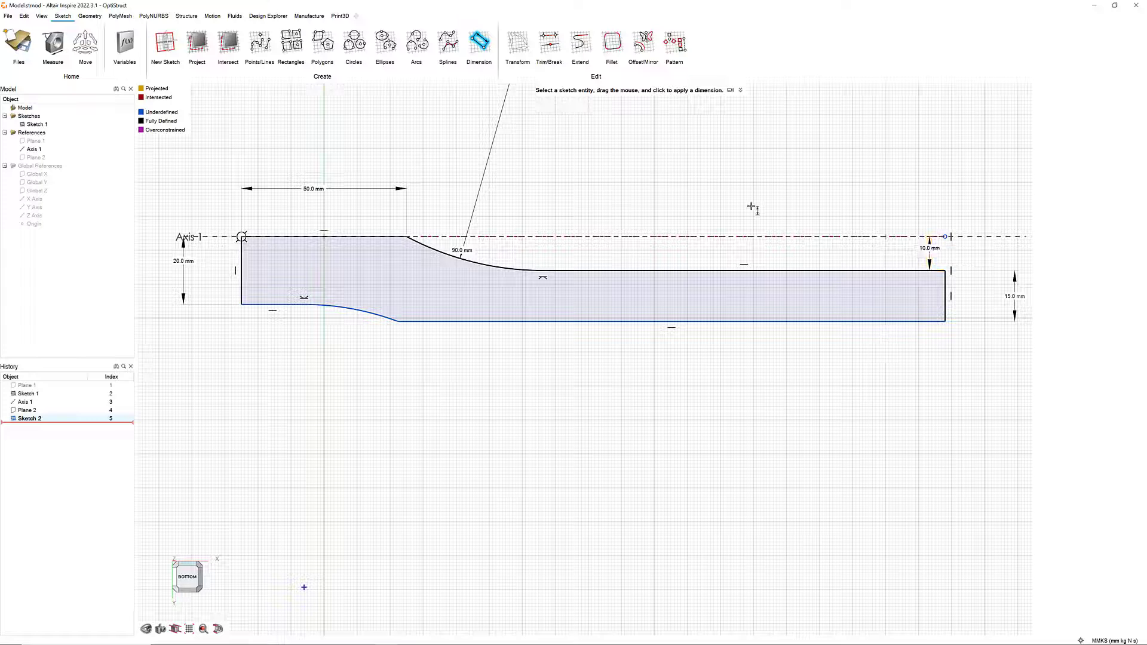
# Fillet the corner between the lower arc and the long lower line with a 50 mm radius, and dimension the lower arc's radius as 80 mm.
pyautogui.click(612, 42)
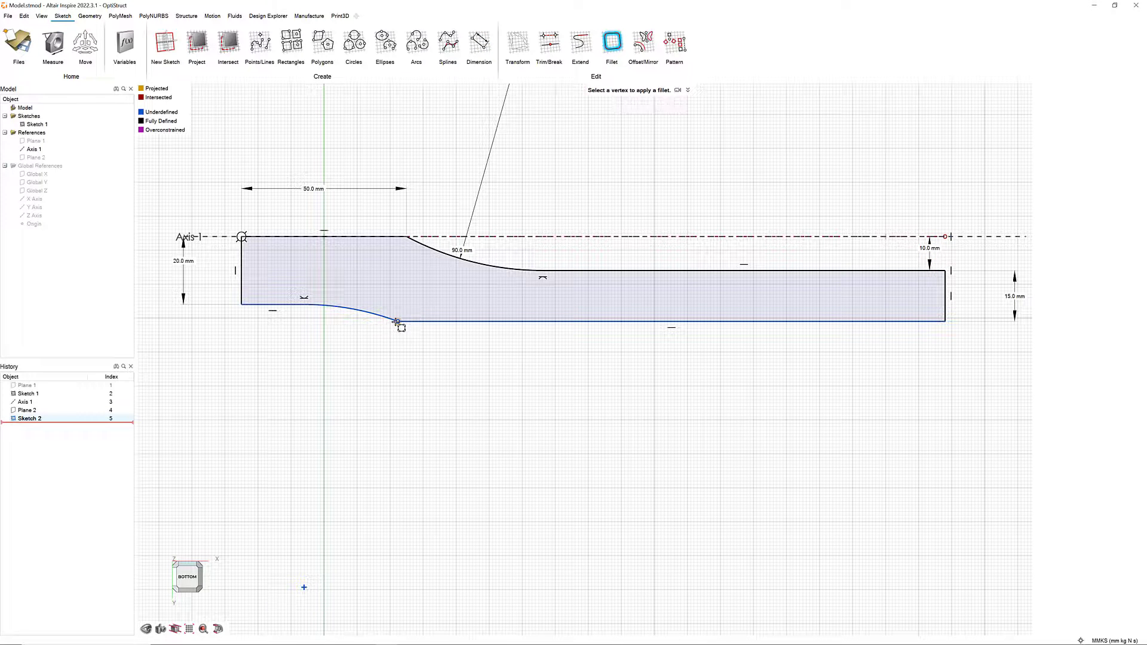
pyautogui.click(396, 322)
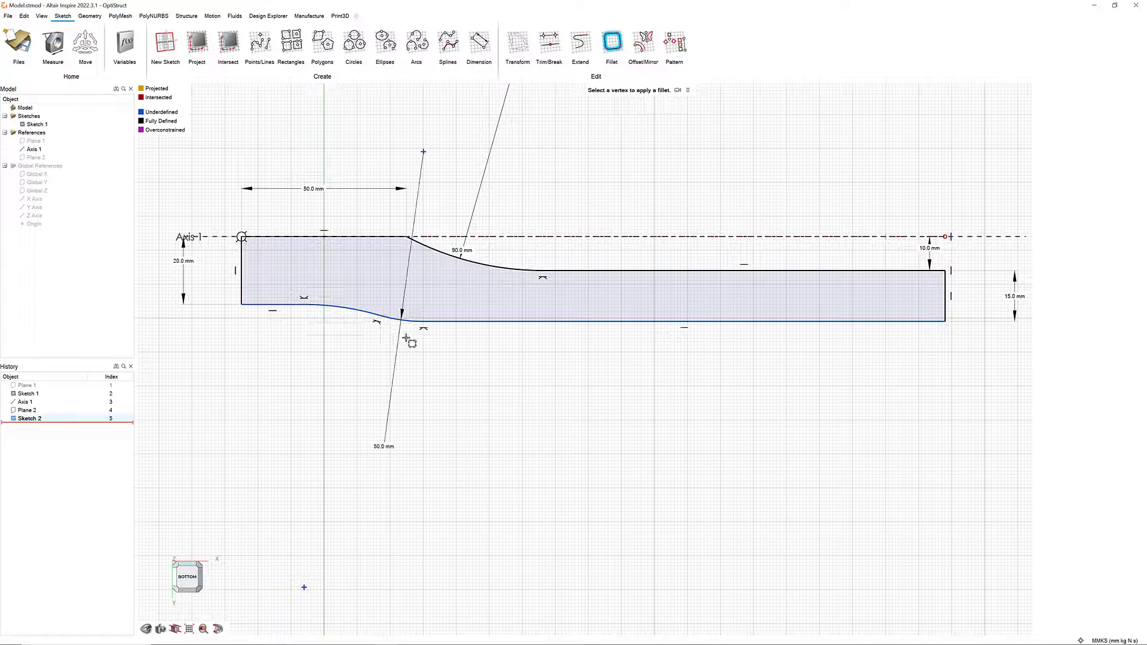
pyautogui.click(480, 42)
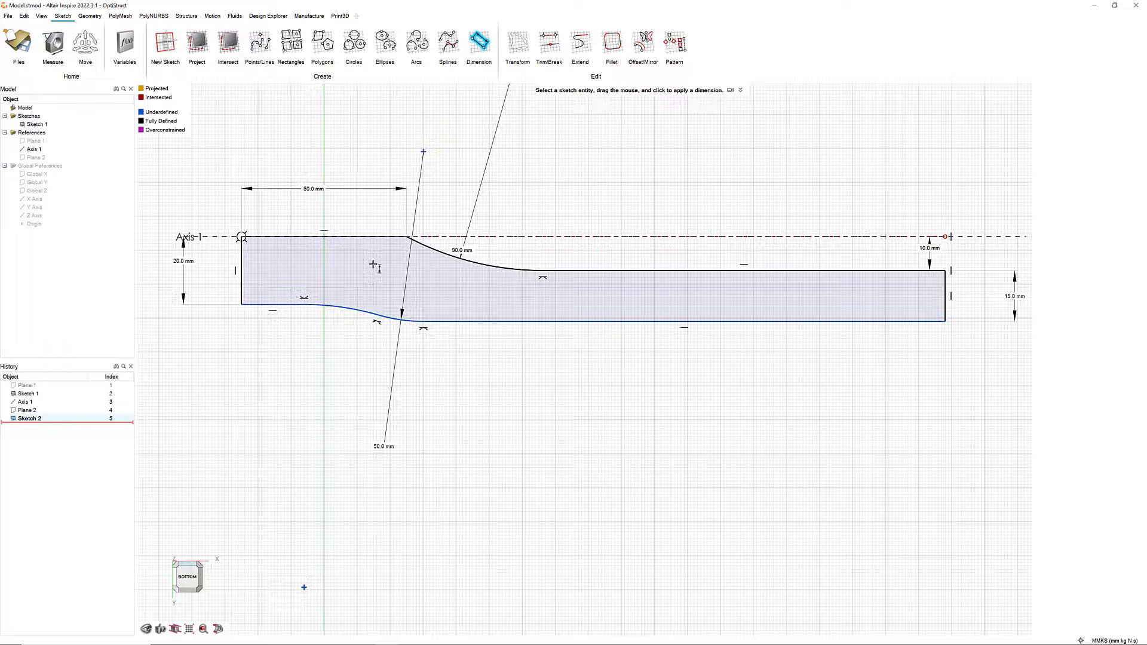
pyautogui.click(304, 587)
pyautogui.click(341, 328)
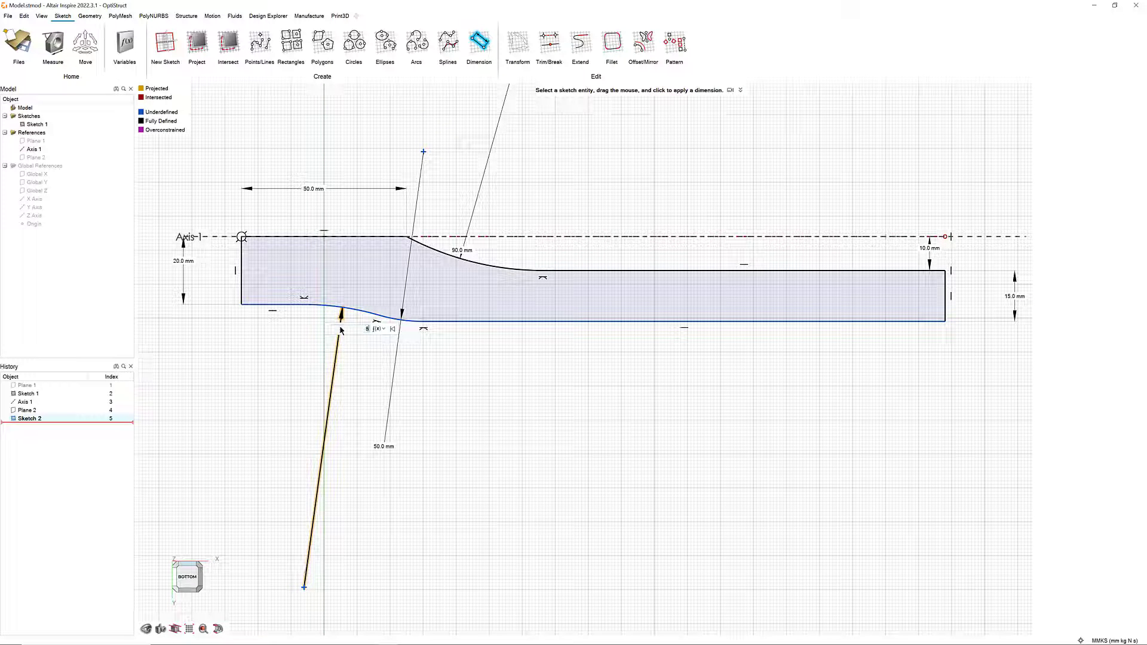
pyautogui.write('80')
pyautogui.press('Return')
# Dimension the short lower-left horizontal line as 35 mm and finish the side-profile sketch.
pyautogui.click(269, 304)
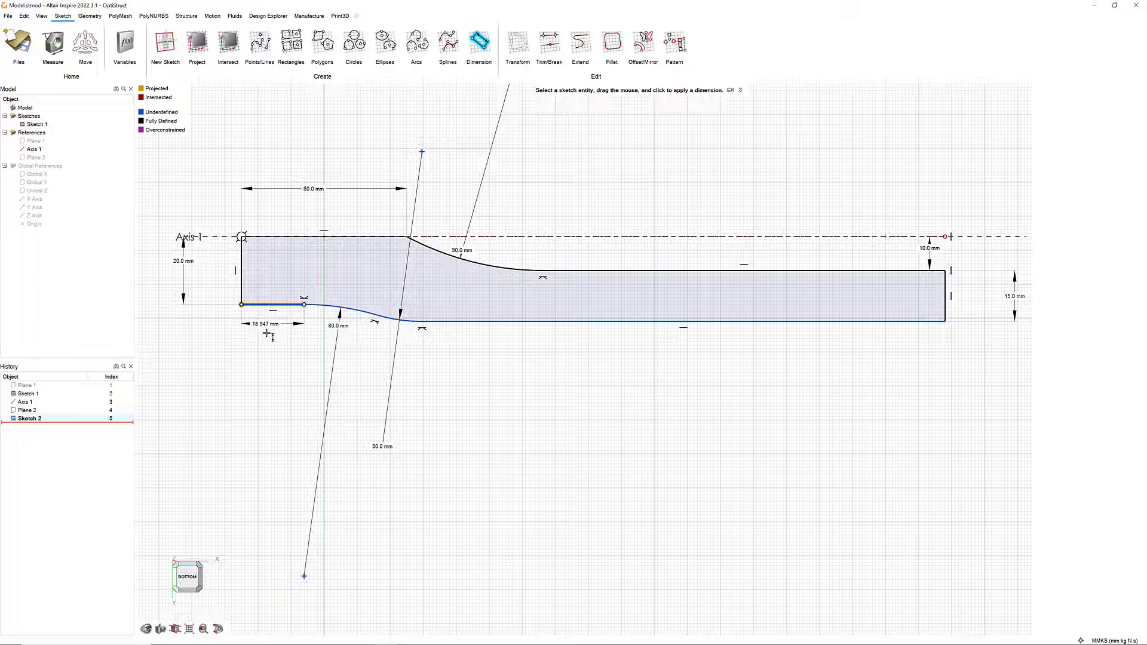
pyautogui.write('35')
pyautogui.press('Return')
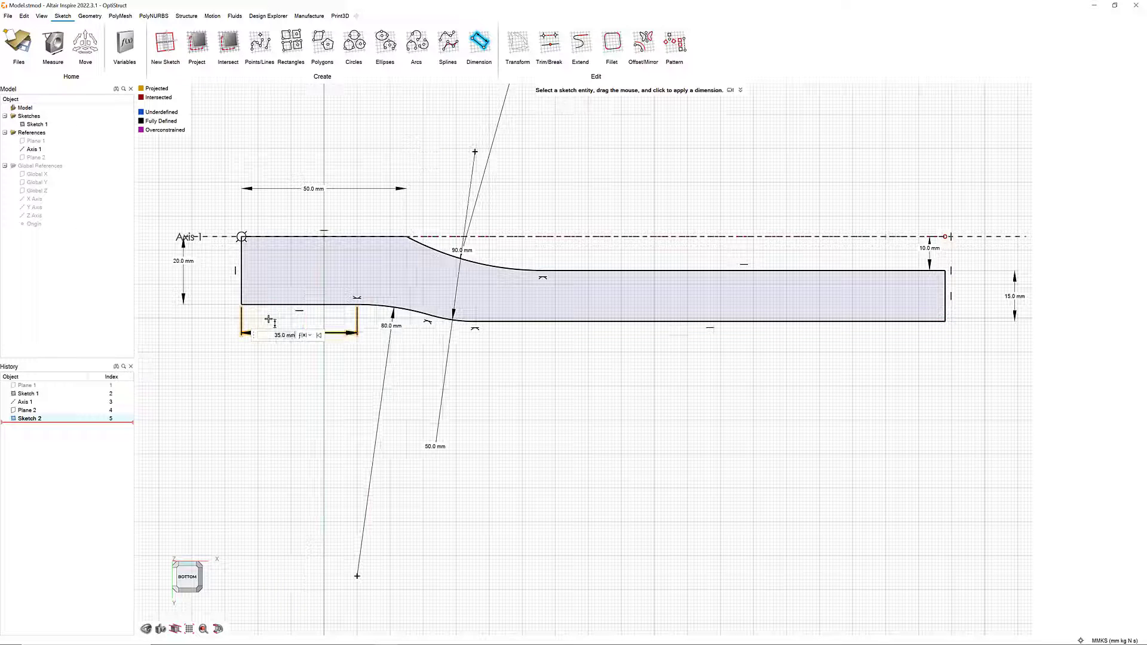
pyautogui.moveTo(575, 353); pyautogui.dragTo(665, 357, button='right')
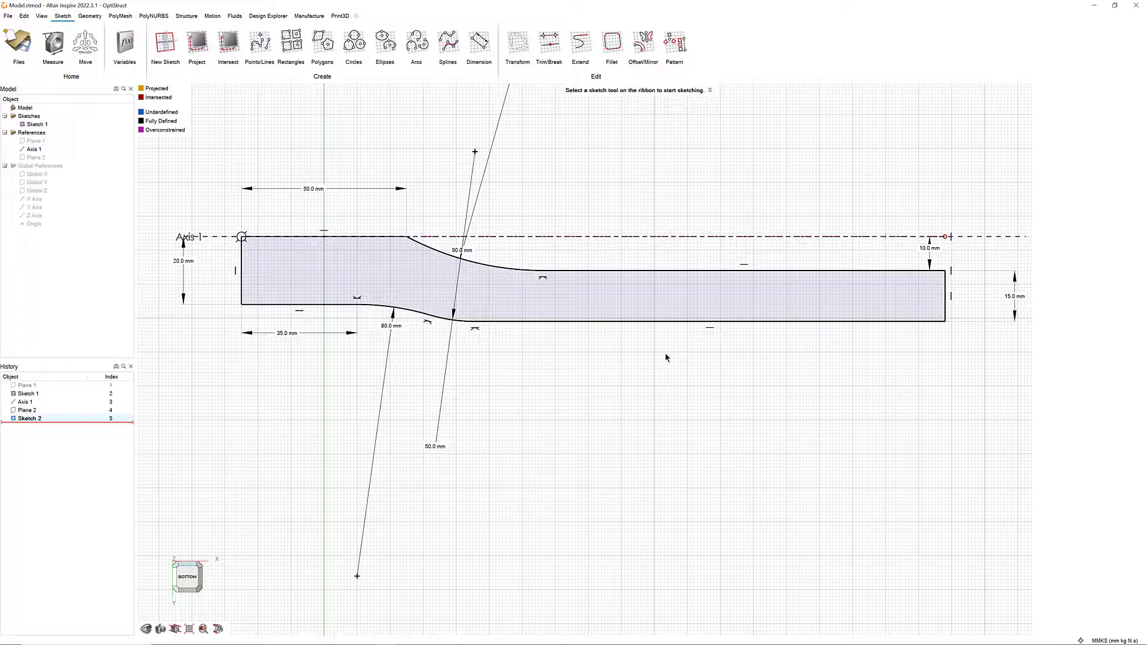
pyautogui.rightClick(825, 358)
pyautogui.click(848, 385)
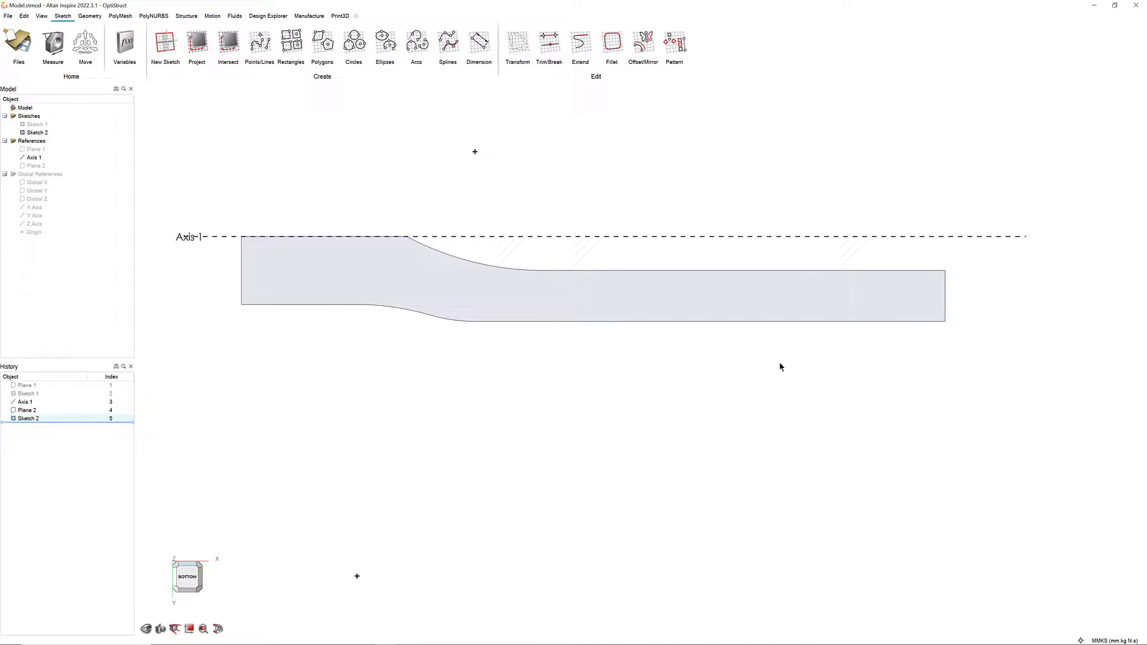
# Show the front-profile sketch and extrude its profile, leaving out the small circle, 31 mm in a single normal direction as a new solid part.
pyautogui.moveTo(780, 366)
pyautogui.mouseDown(button='right')
pyautogui.moveTo(774, 341)
pyautogui.moveTo(733, 395)
pyautogui.moveTo(609, 408)
pyautogui.mouseUp(button='right')
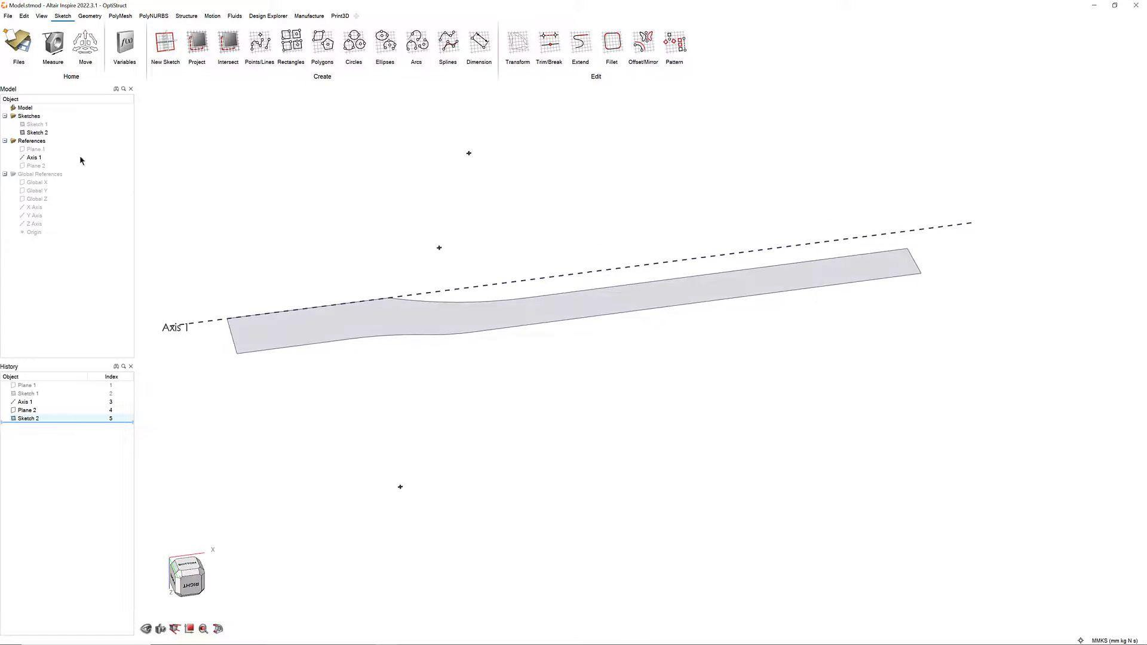
pyautogui.click(35, 126)
pyautogui.click(90, 16)
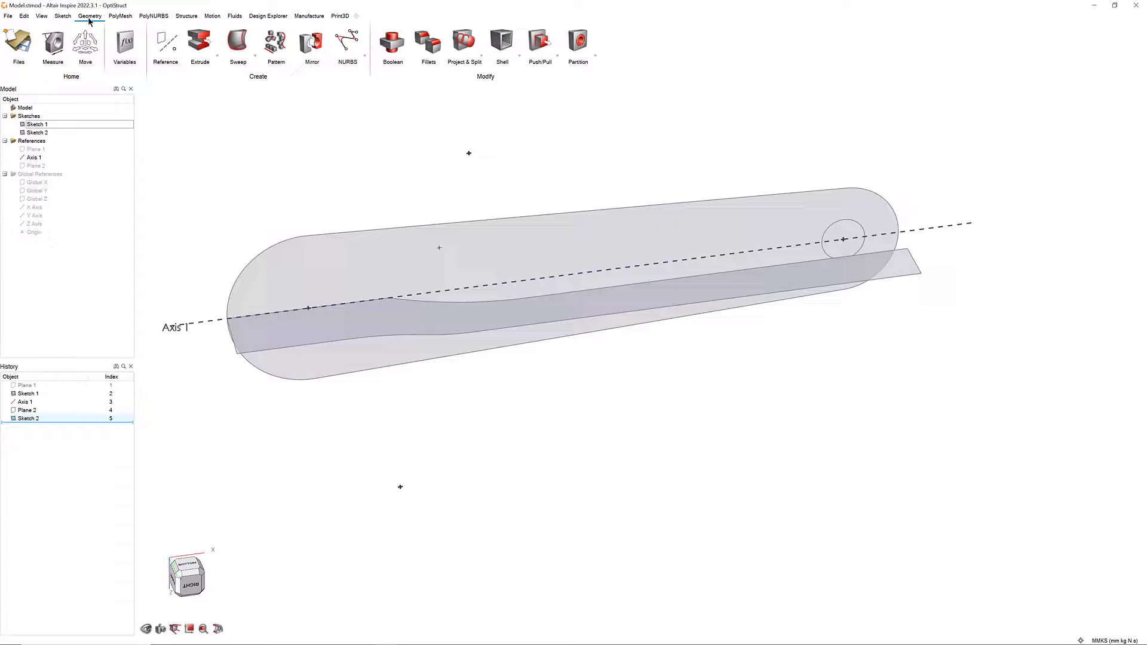
pyautogui.click(200, 40)
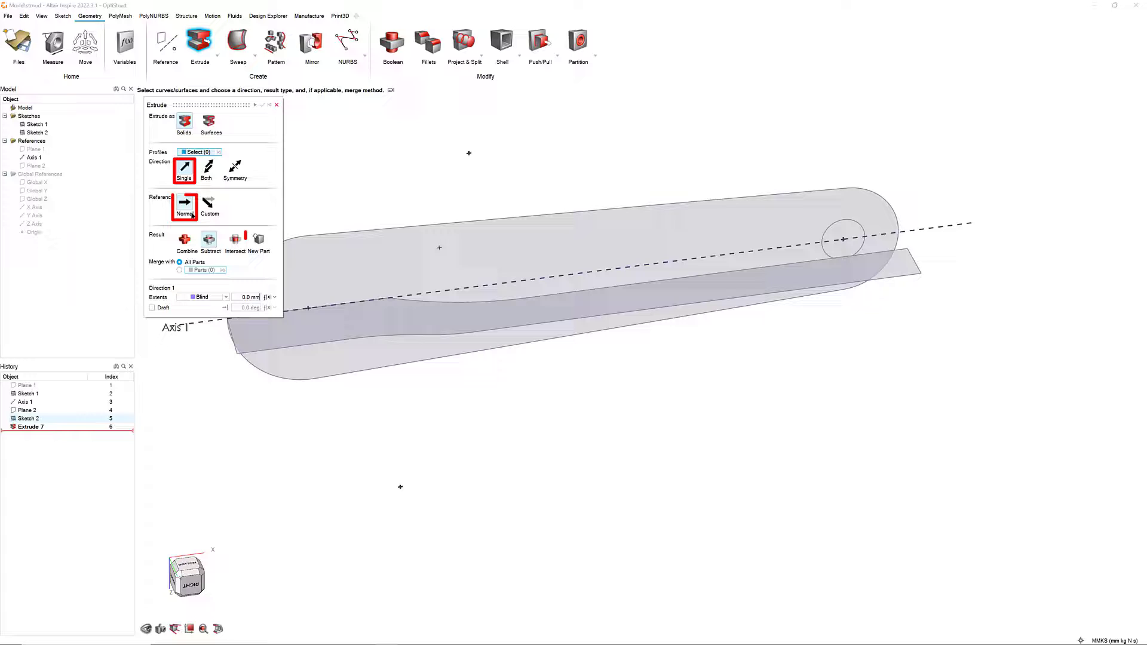
pyautogui.click(259, 241)
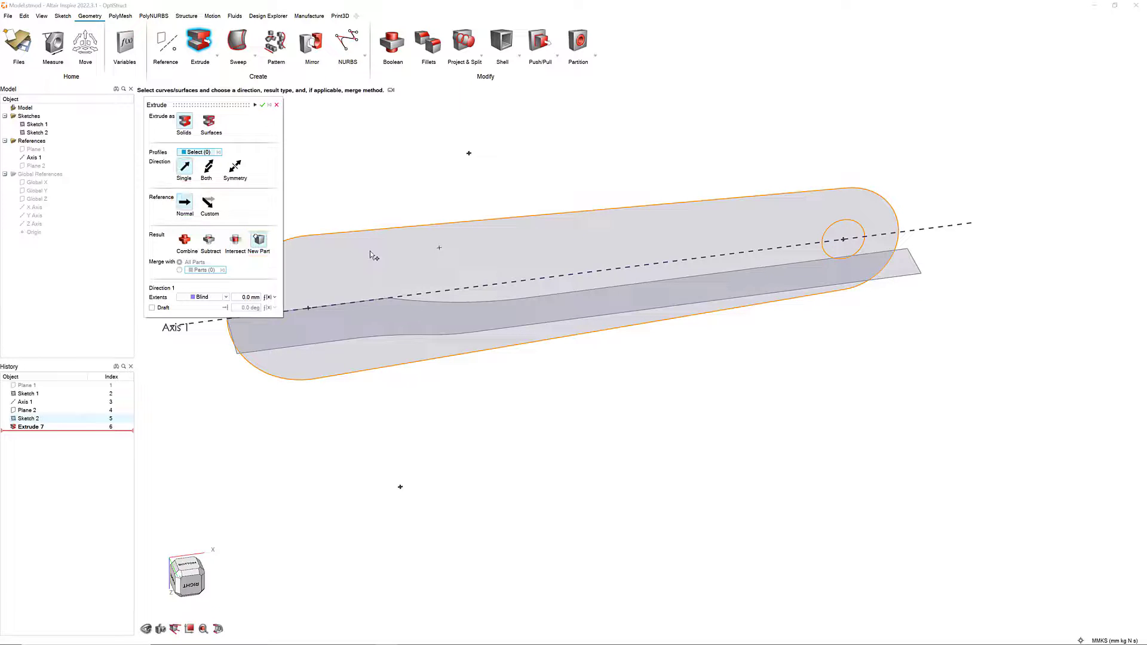
pyautogui.click(370, 251)
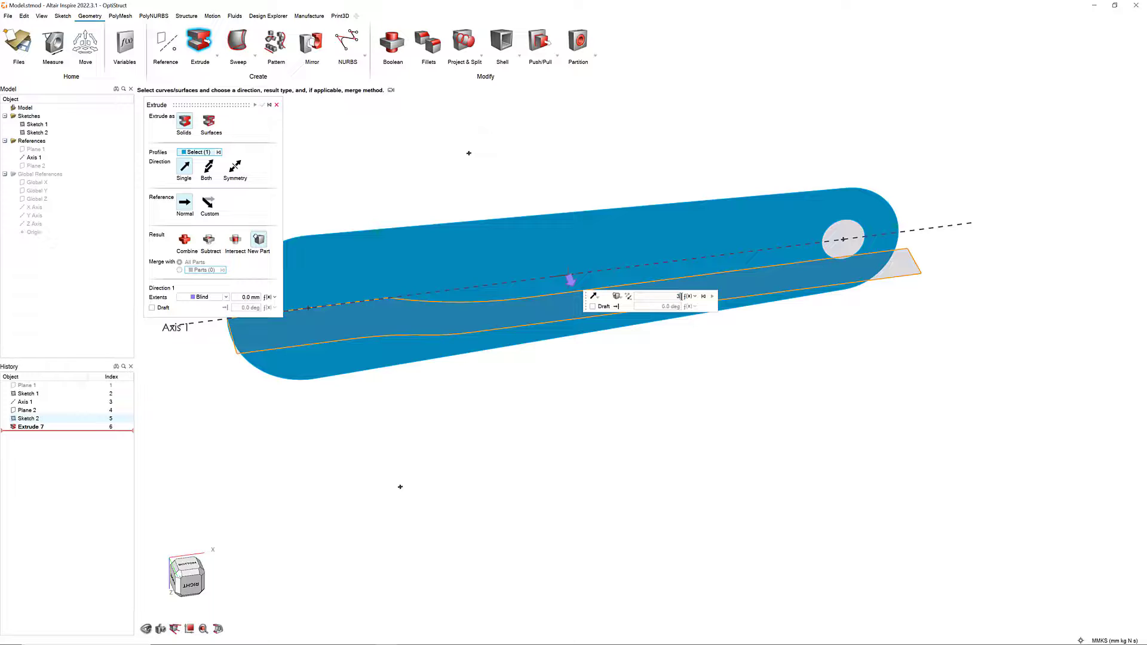
pyautogui.write('31')
pyautogui.press('Return')
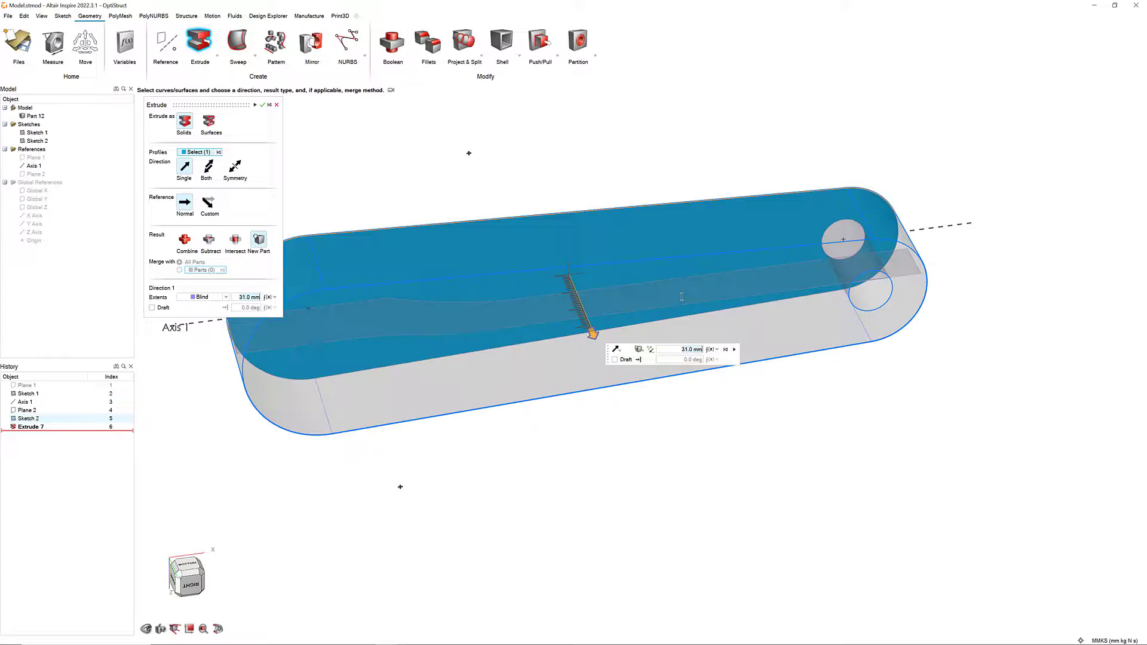
pyautogui.click(735, 350)
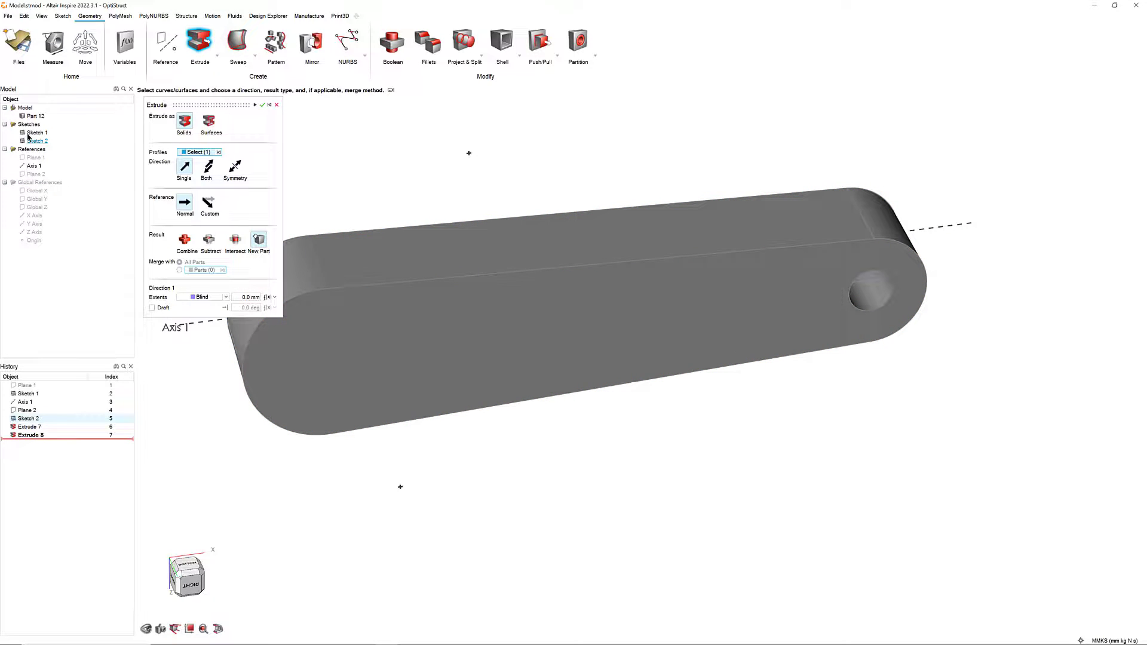
# Hide the new part and extrude the side profile symmetrically by 32 mm with the Intersect result.
pyautogui.click(21, 117)
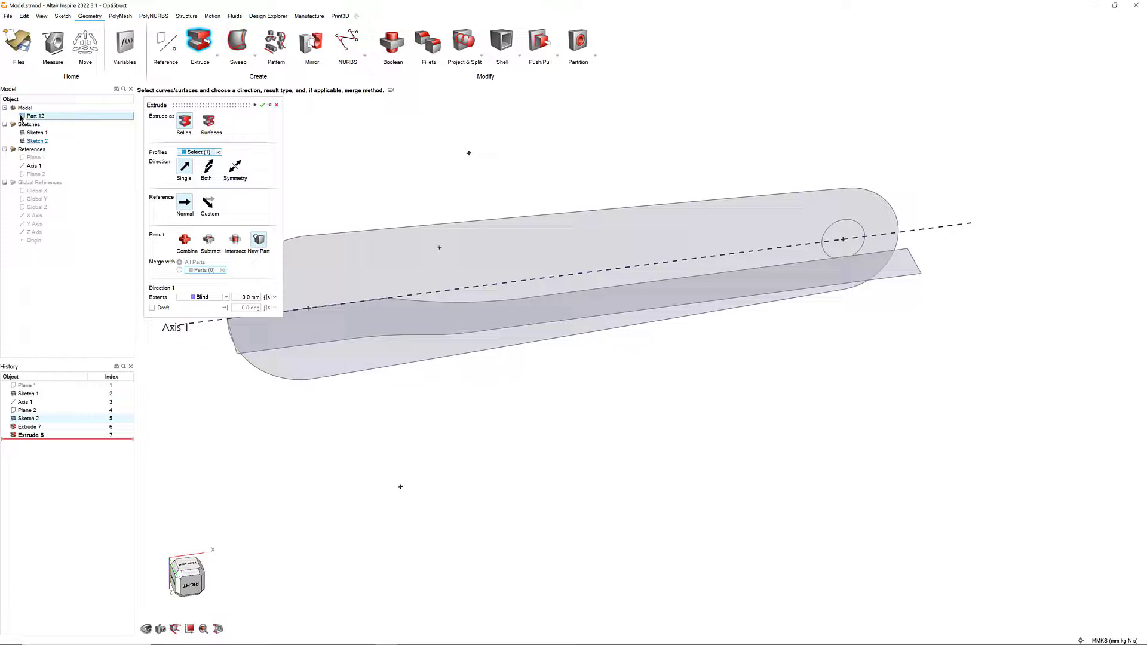
pyautogui.click(236, 168)
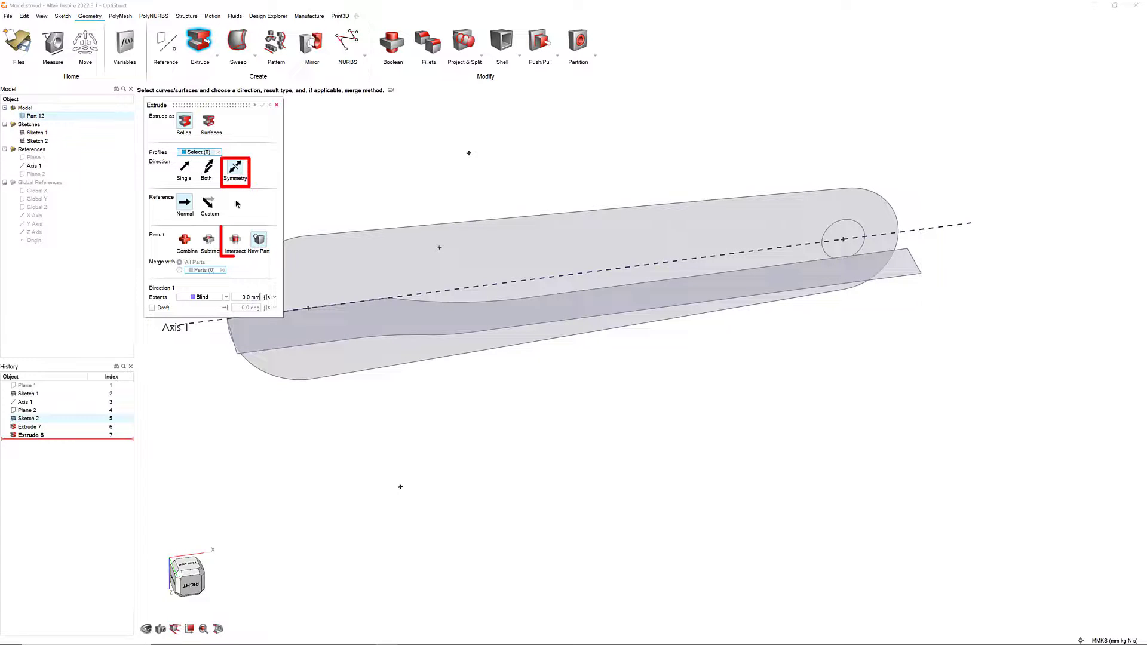
pyautogui.click(235, 242)
pyautogui.click(363, 320)
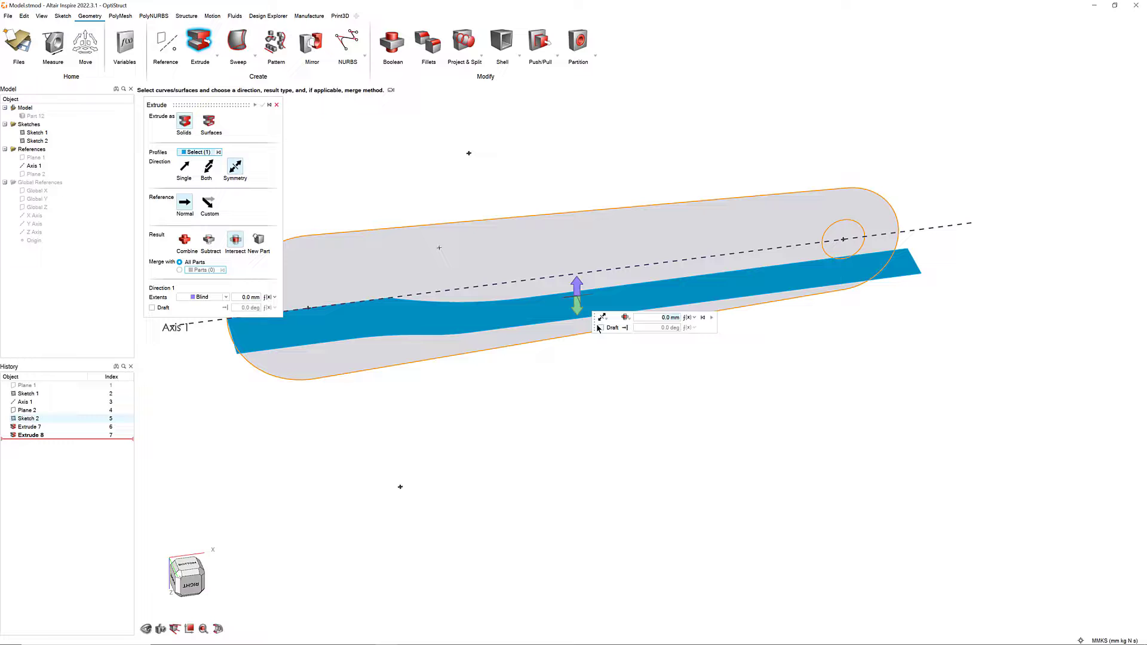
pyautogui.write('32')
pyautogui.press('Return')
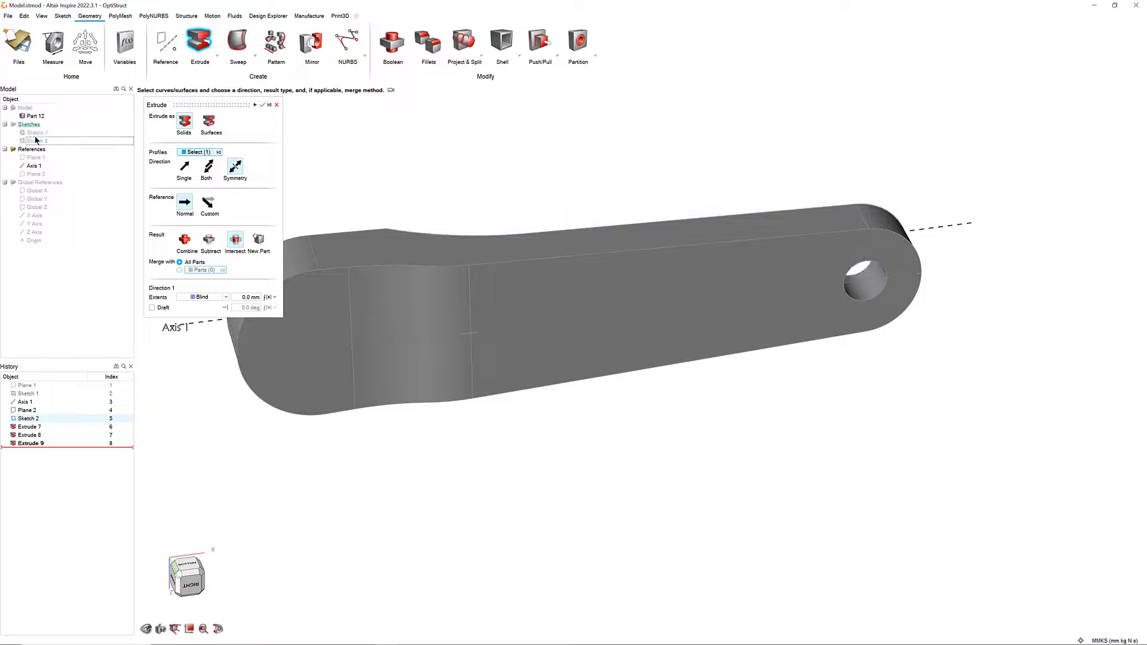
pyautogui.click(277, 105)
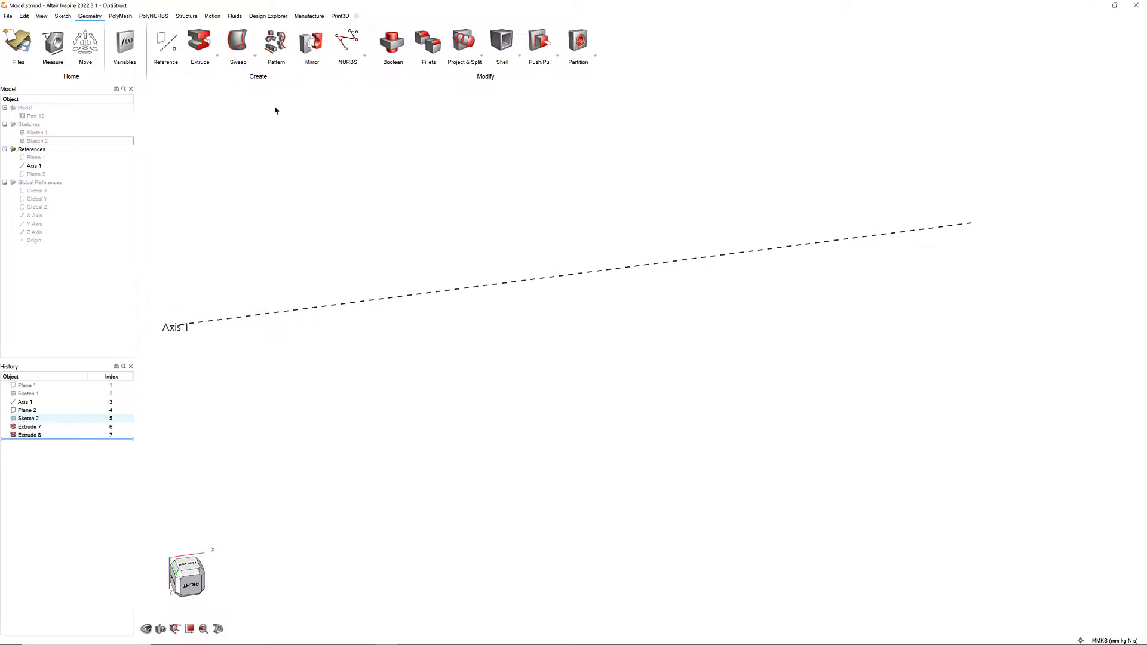
# Show the crank arm part and hide the reference axis Axis 1.
pyautogui.click(23, 116)
pyautogui.click(22, 166)
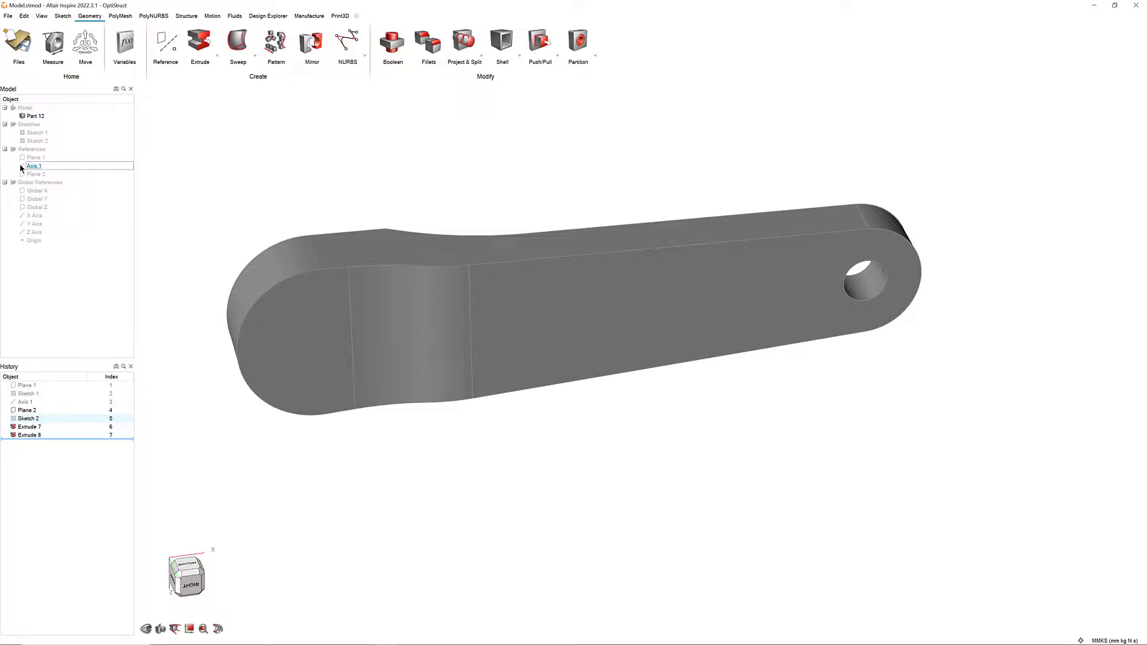
# Sketch a circle about 30 mm in diameter, centred on the origin, on the flat face at the crank arm's wide rounded end.
pyautogui.moveTo(642, 360); pyautogui.dragTo(702, 449, button='middle')
pyautogui.moveTo(702, 448)
pyautogui.mouseDown(button='right')
pyautogui.moveTo(748, 418)
pyautogui.moveTo(707, 251)
pyautogui.mouseUp(button='right')
pyautogui.click(63, 15)
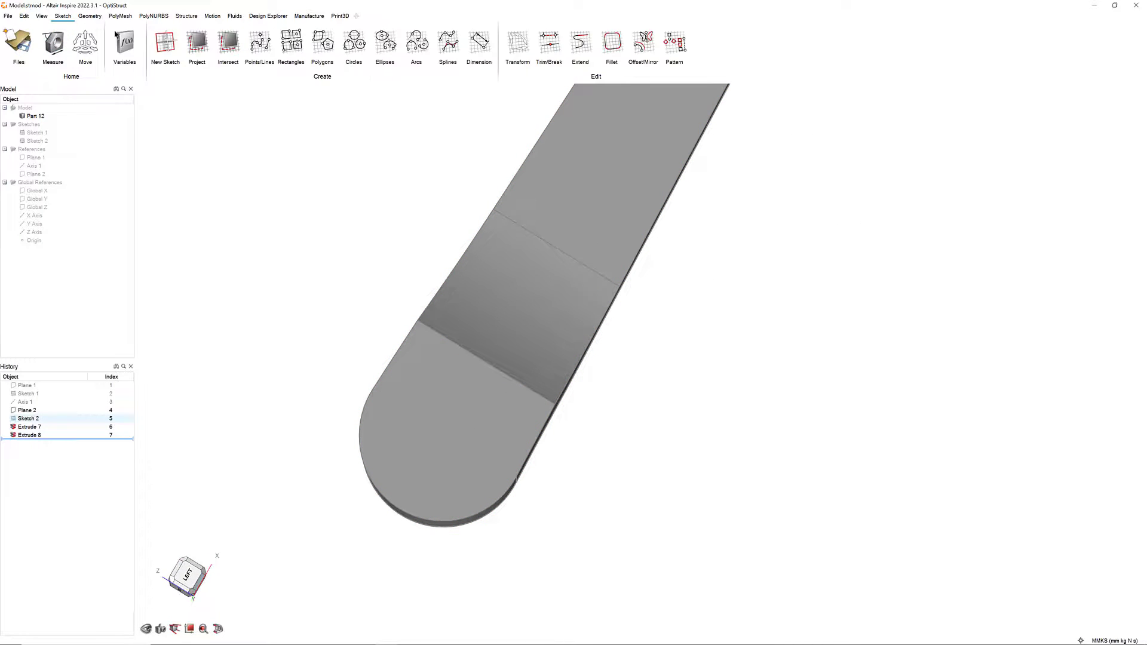
pyautogui.click(166, 44)
pyautogui.click(454, 417)
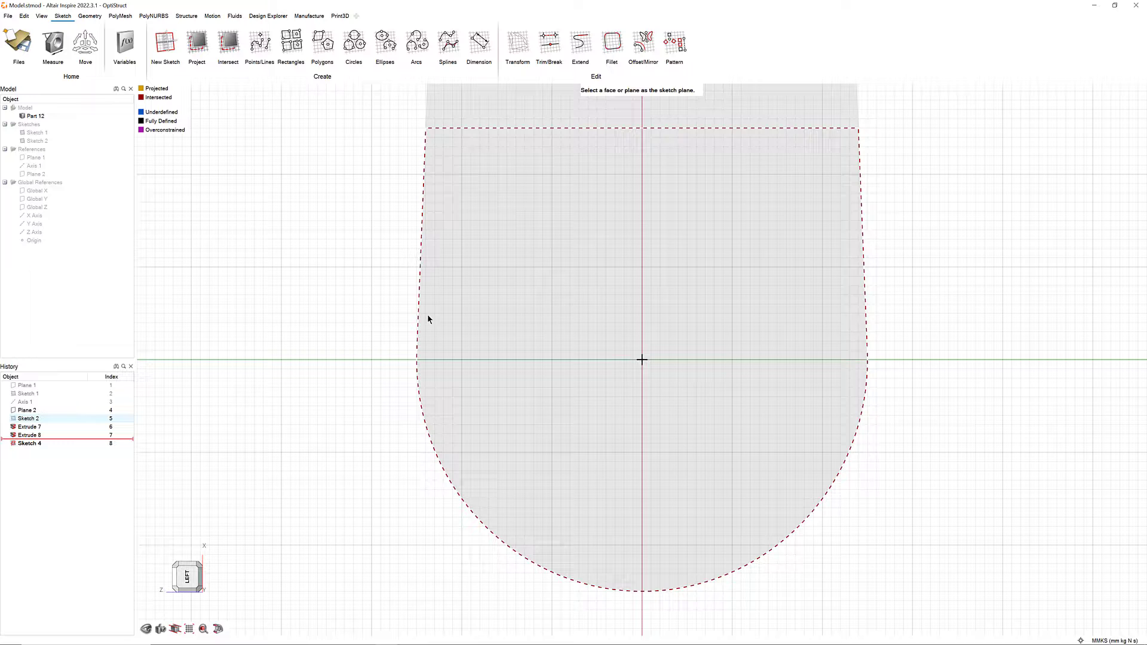
pyautogui.click(356, 43)
pyautogui.click(641, 360)
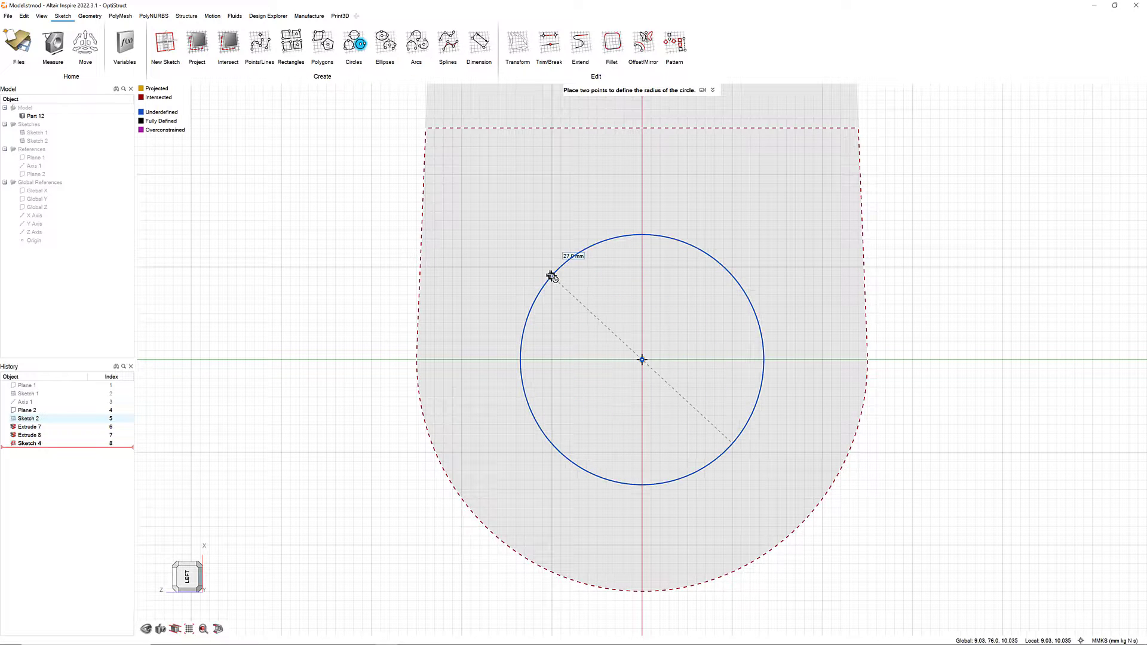
pyautogui.click(547, 258)
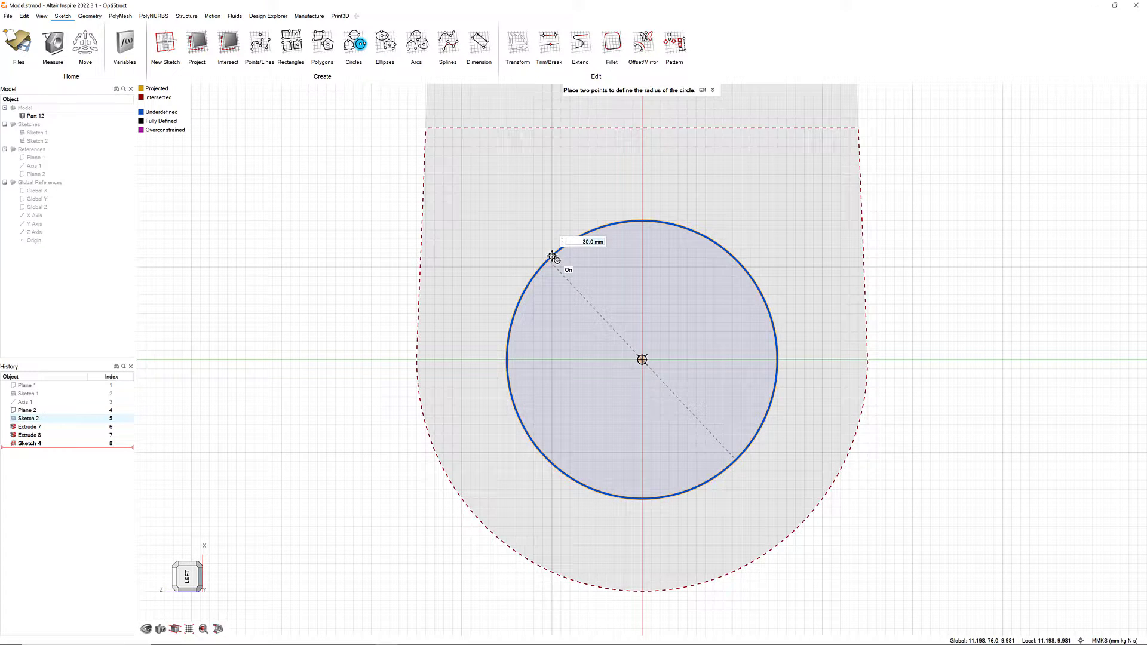
pyautogui.click(335, 147)
pyautogui.press('Escape')
# Dimension the circle's diameter as 30 mm and finish the sketch.
pyautogui.click(480, 43)
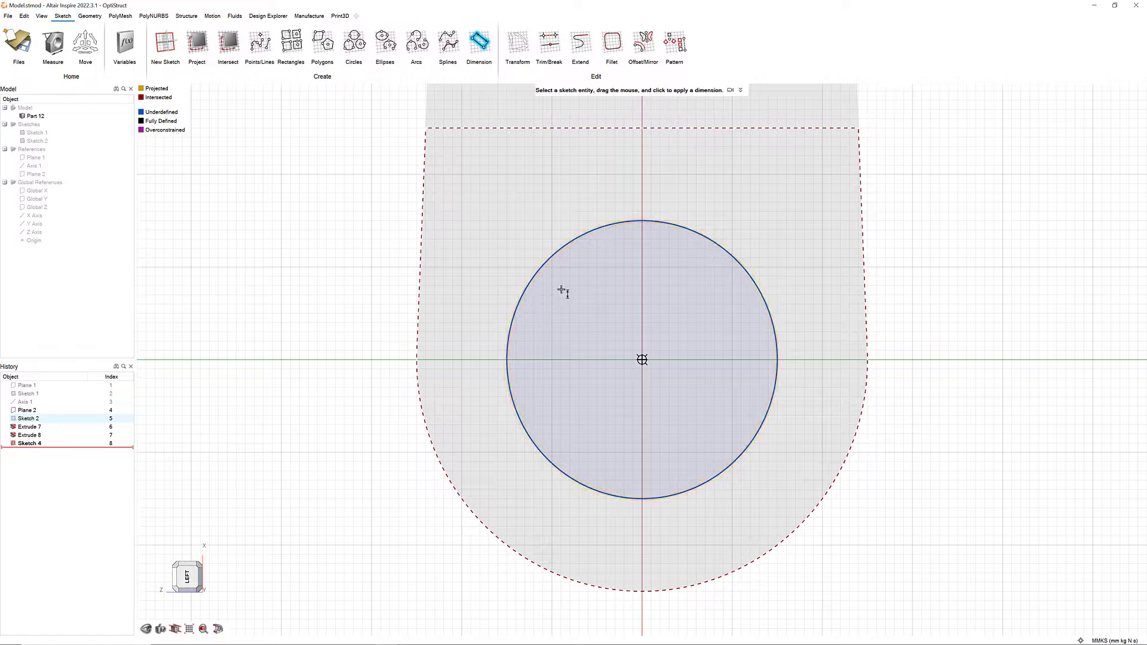
pyautogui.click(559, 250)
pyautogui.click(575, 267)
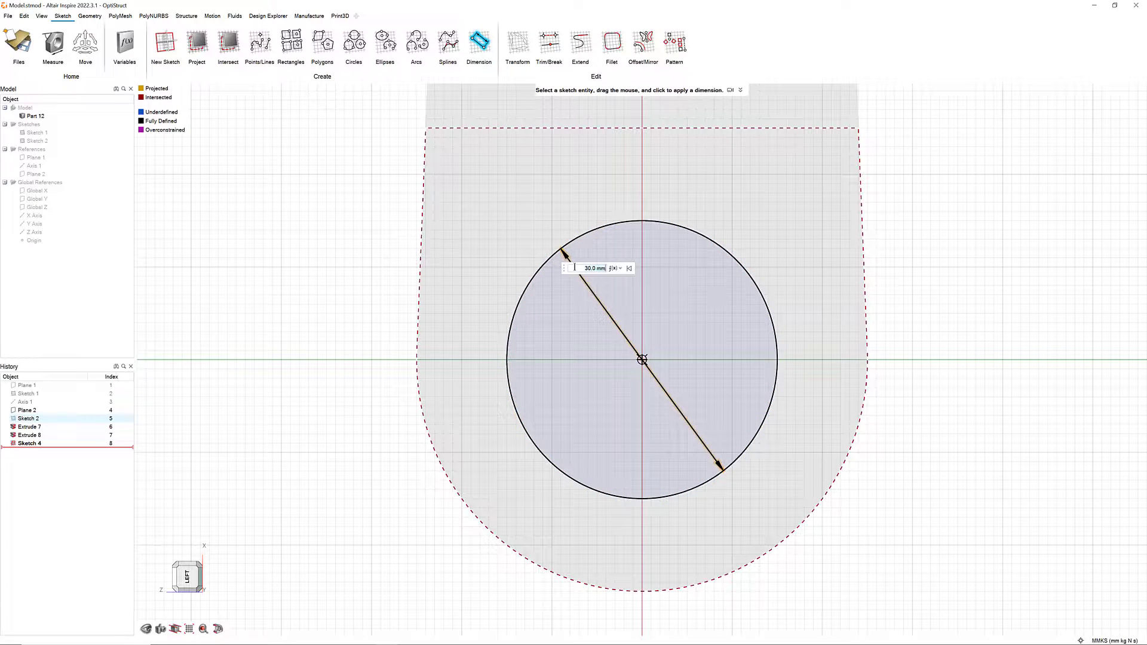
pyautogui.click(955, 282)
pyautogui.press('Escape')
pyautogui.rightClick(975, 277)
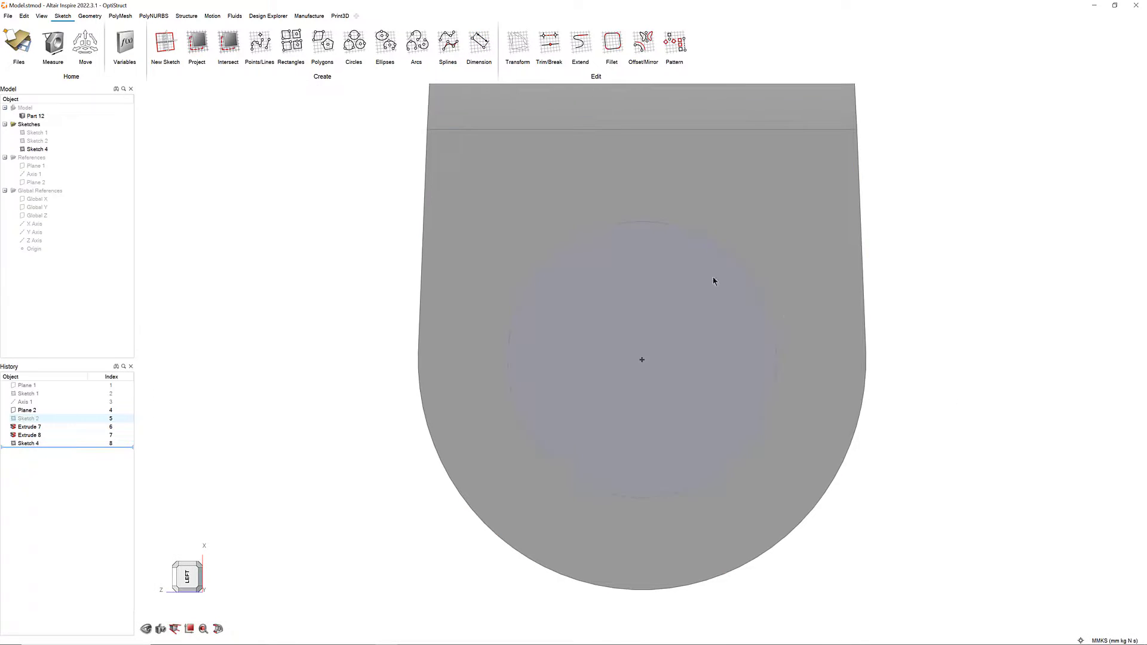
# Cut the circle through the crank arm's wide end with a symmetric Subtract extrusion of about 36.7 mm.
pyautogui.click(89, 16)
pyautogui.click(194, 44)
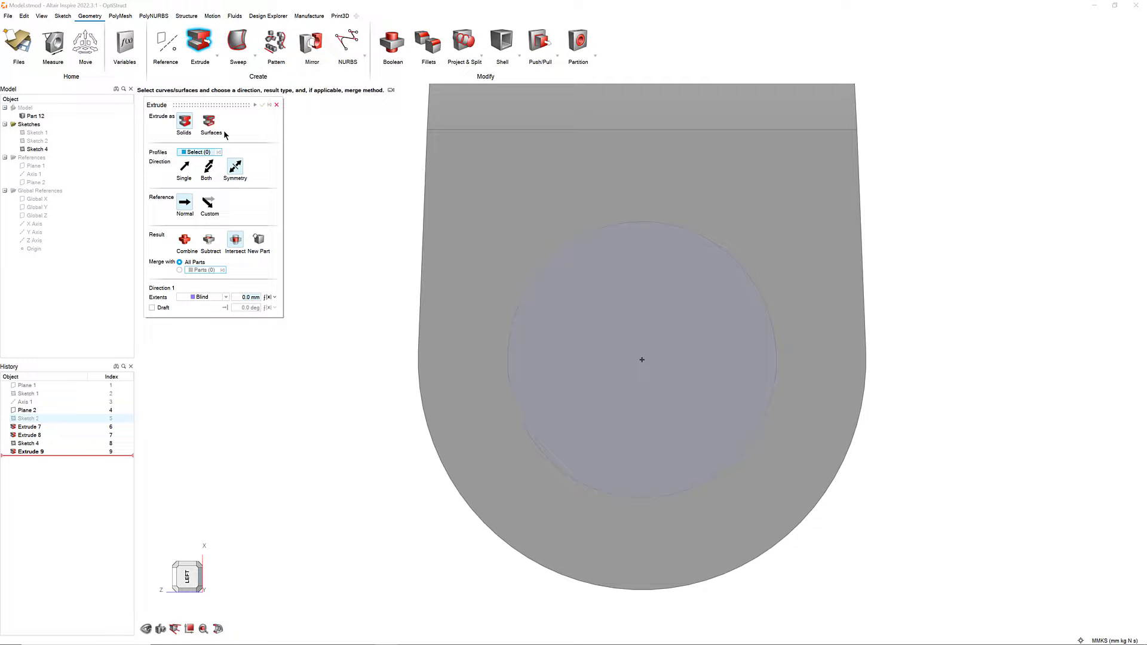
pyautogui.click(216, 240)
pyautogui.moveTo(645, 425); pyautogui.dragTo(507, 260, button='middle')
pyautogui.click(506, 261)
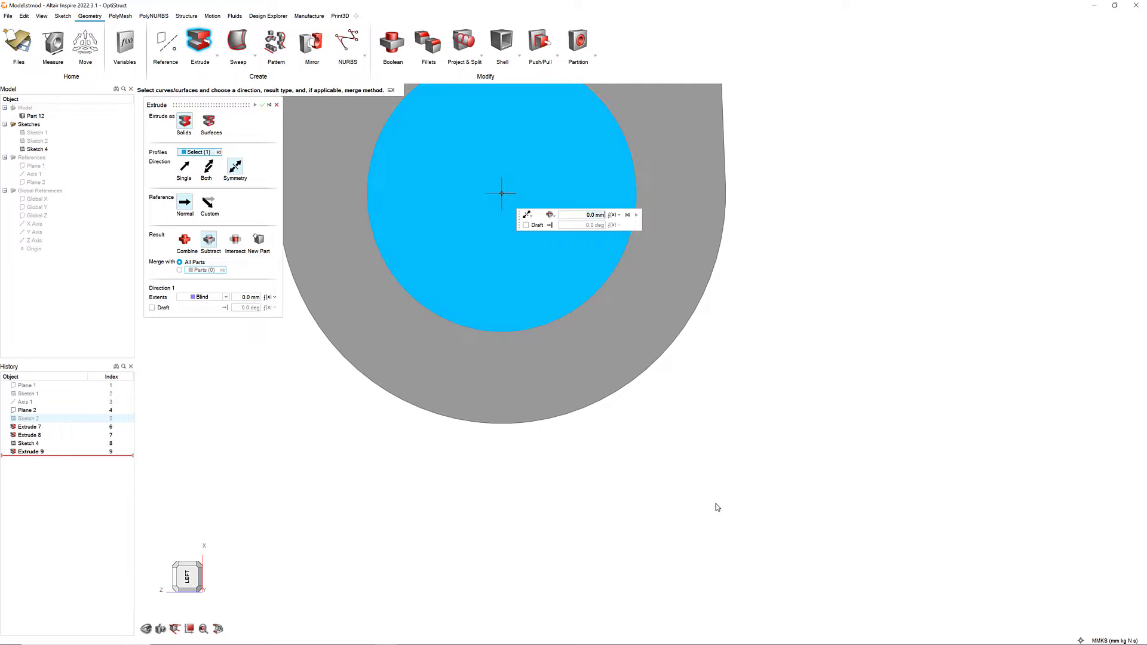
pyautogui.moveTo(715, 504); pyautogui.dragTo(515, 318, button='right')
pyautogui.moveTo(504, 315); pyautogui.dragTo(576, 143)
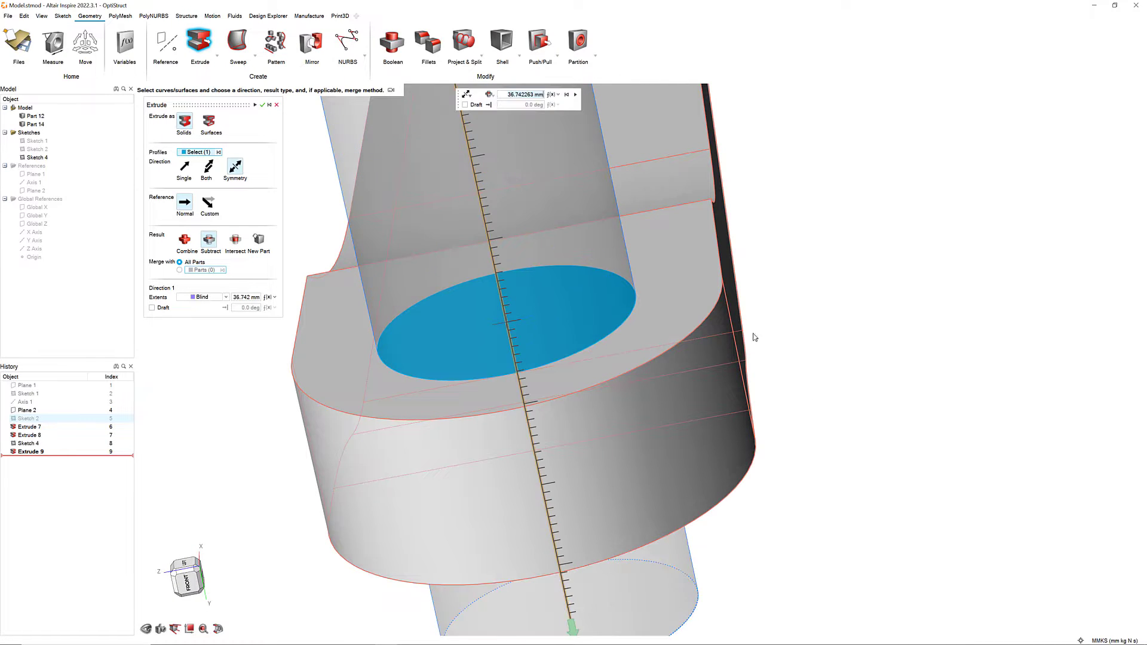
pyautogui.click(576, 95)
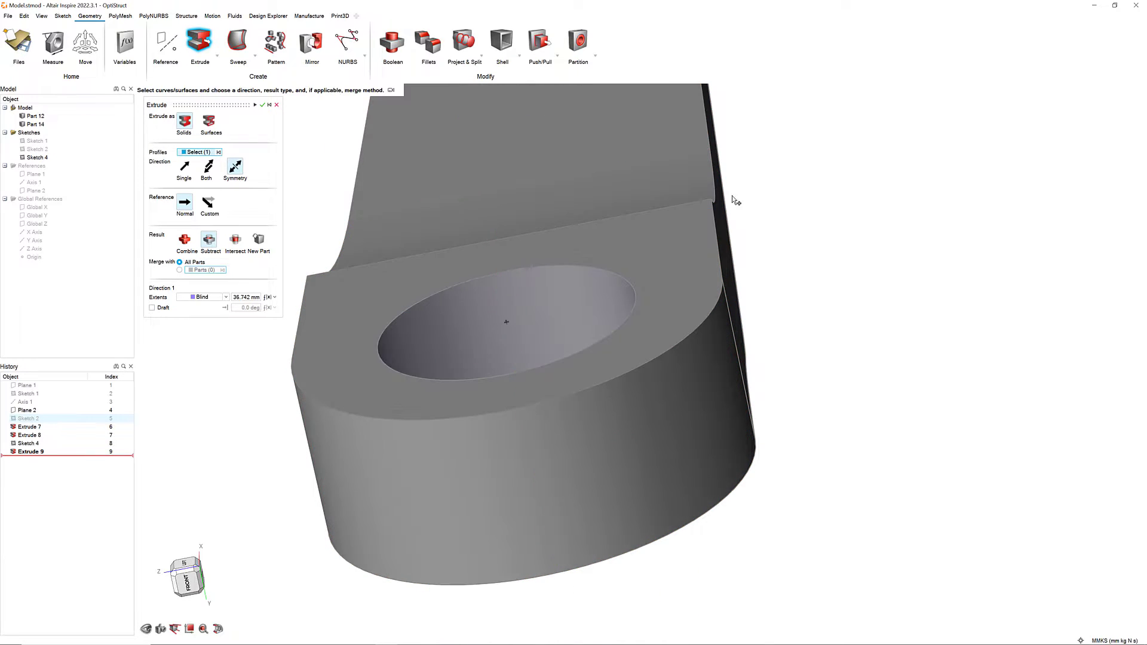
pyautogui.rightClick(823, 286)
pyautogui.scroll(-5, 837, 371)
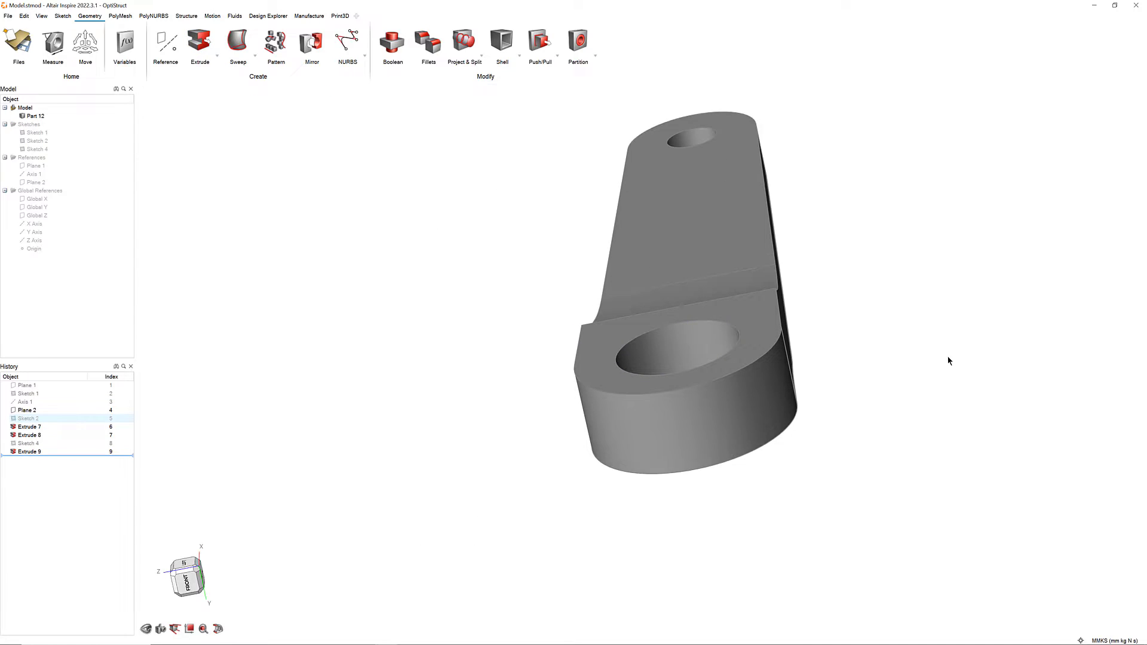
pyautogui.moveTo(948, 360); pyautogui.dragTo(792, 391, button='right')
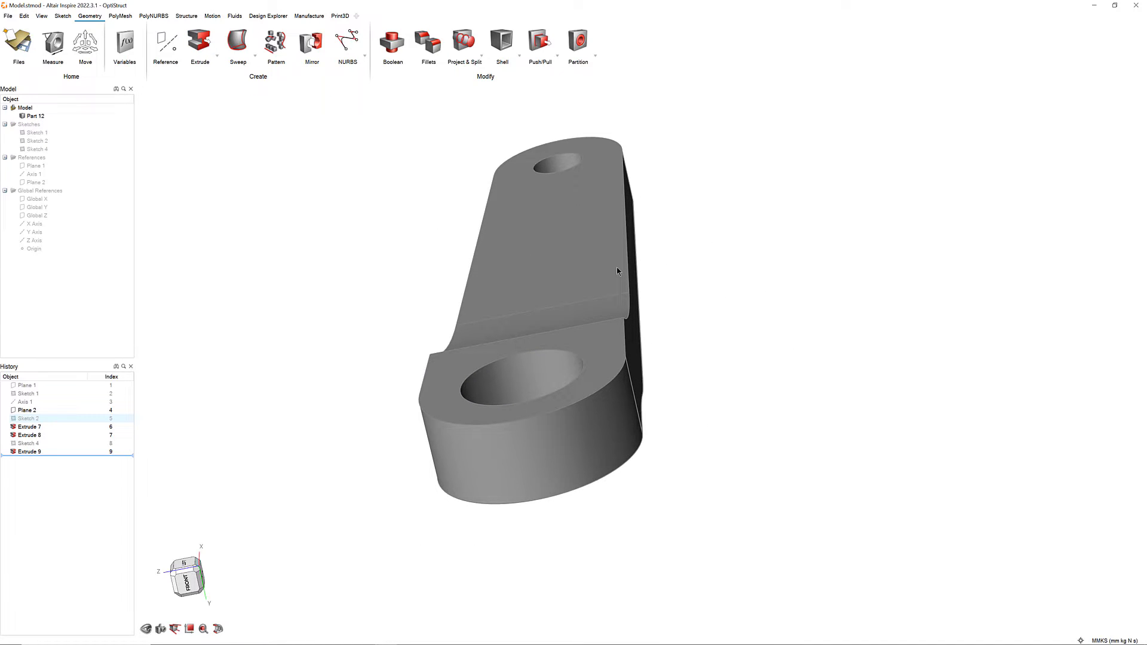